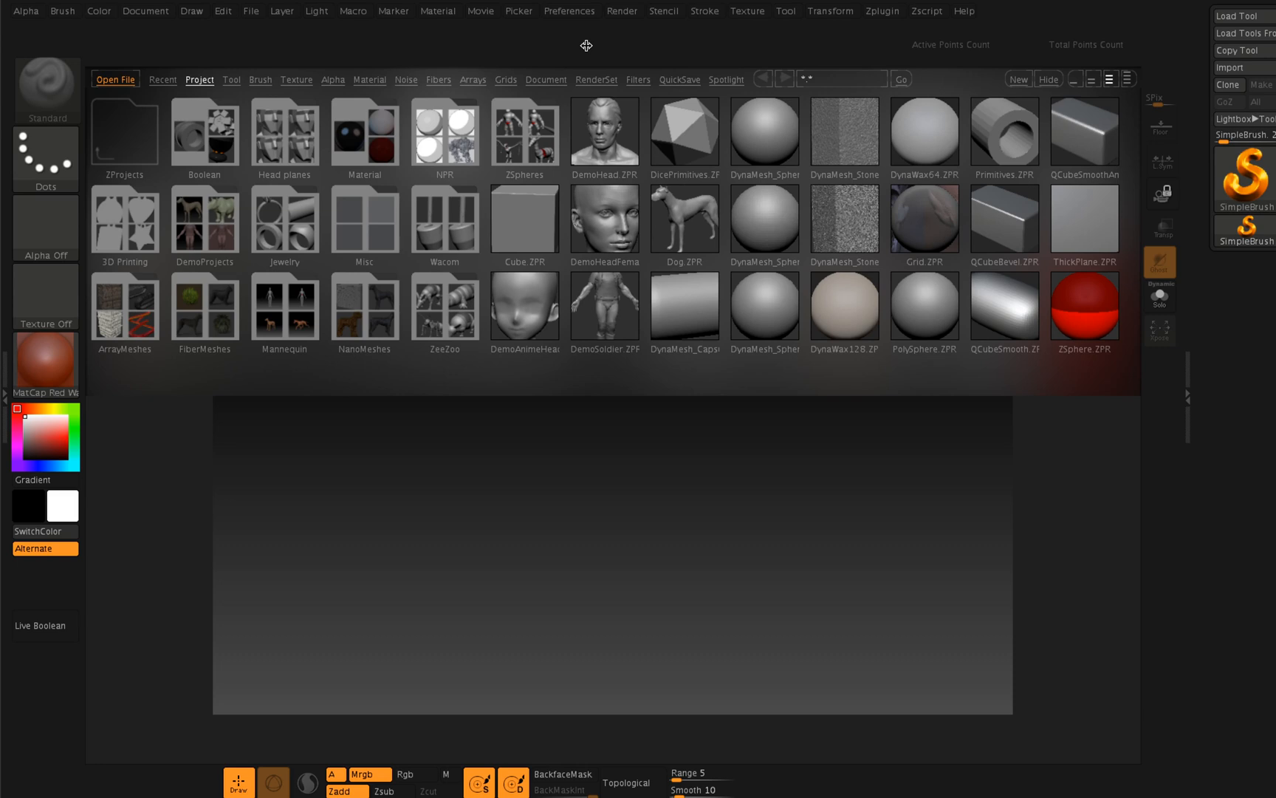
- Open the Dog.ZPR sample project and turn the dog slightly toward a more frontal three-quarter view
click(690, 209)
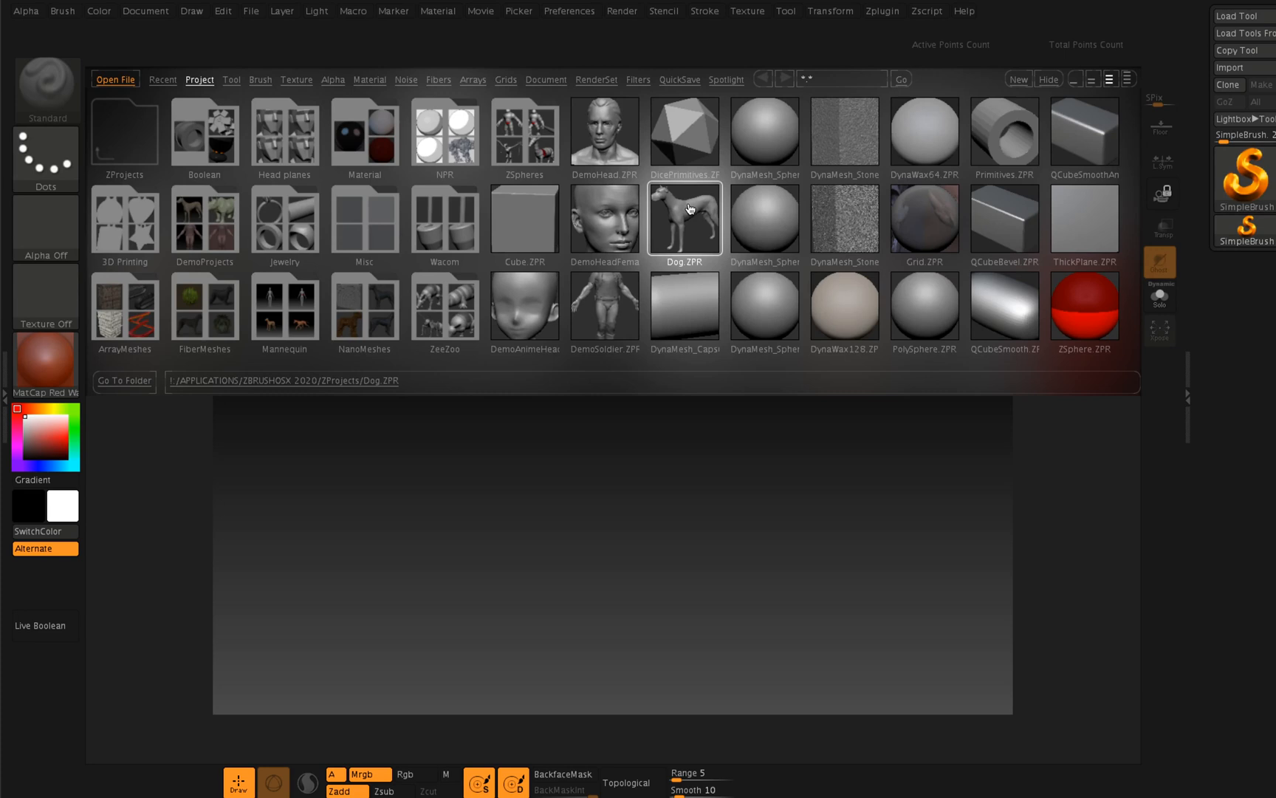
double_click(689, 209)
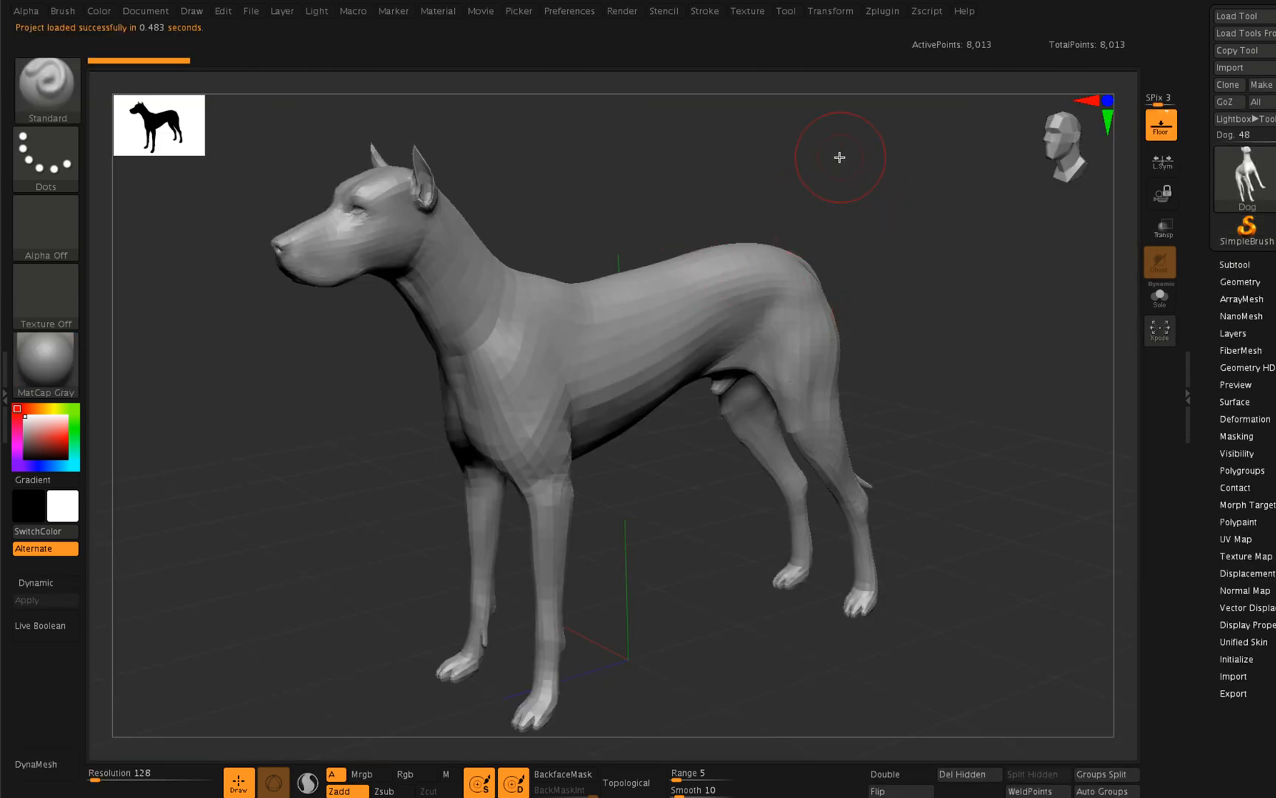
mouse_move(852, 156)
mouse_down()
mouse_move(871, 159)
mouse_move(861, 159)
mouse_up()
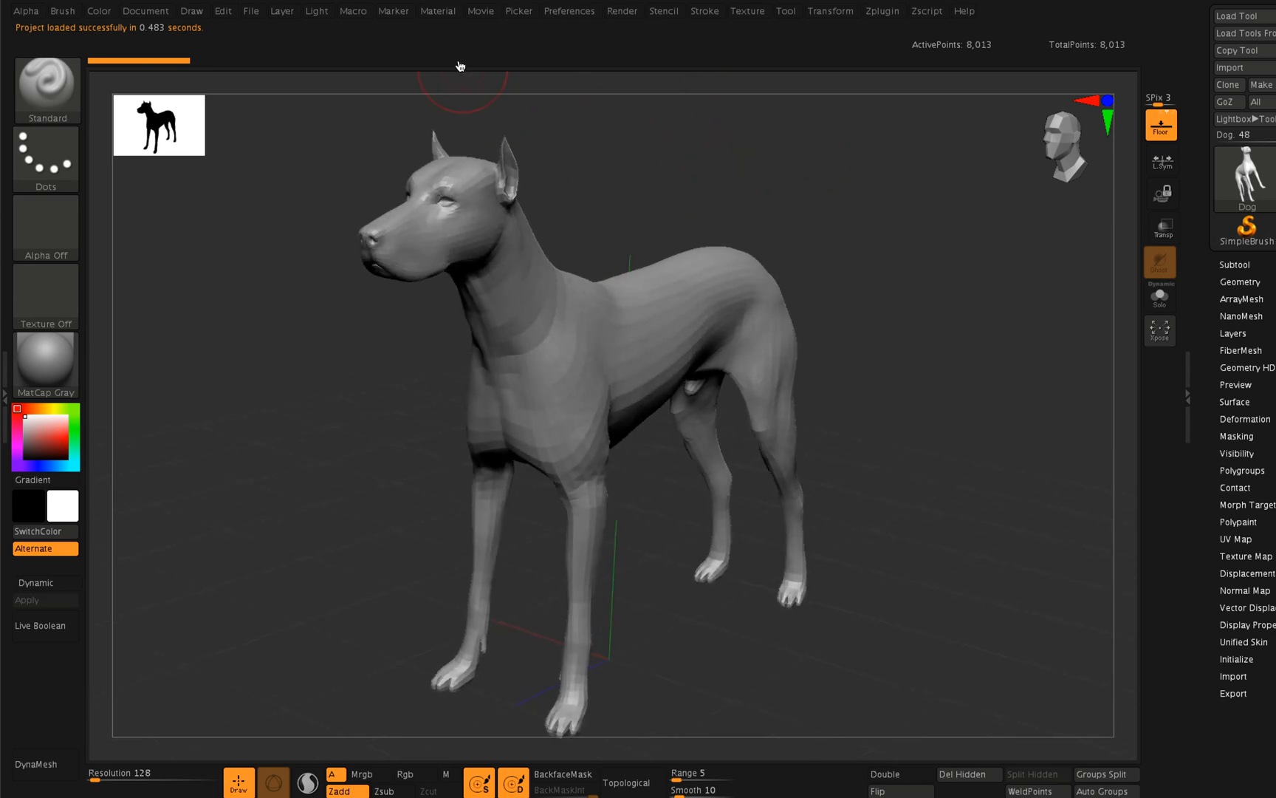
- Export the document image as dog.jpg in JPEG format to the Day 01 Spectral folder, accepting the full uncropped image at quality 100
click(156, 16)
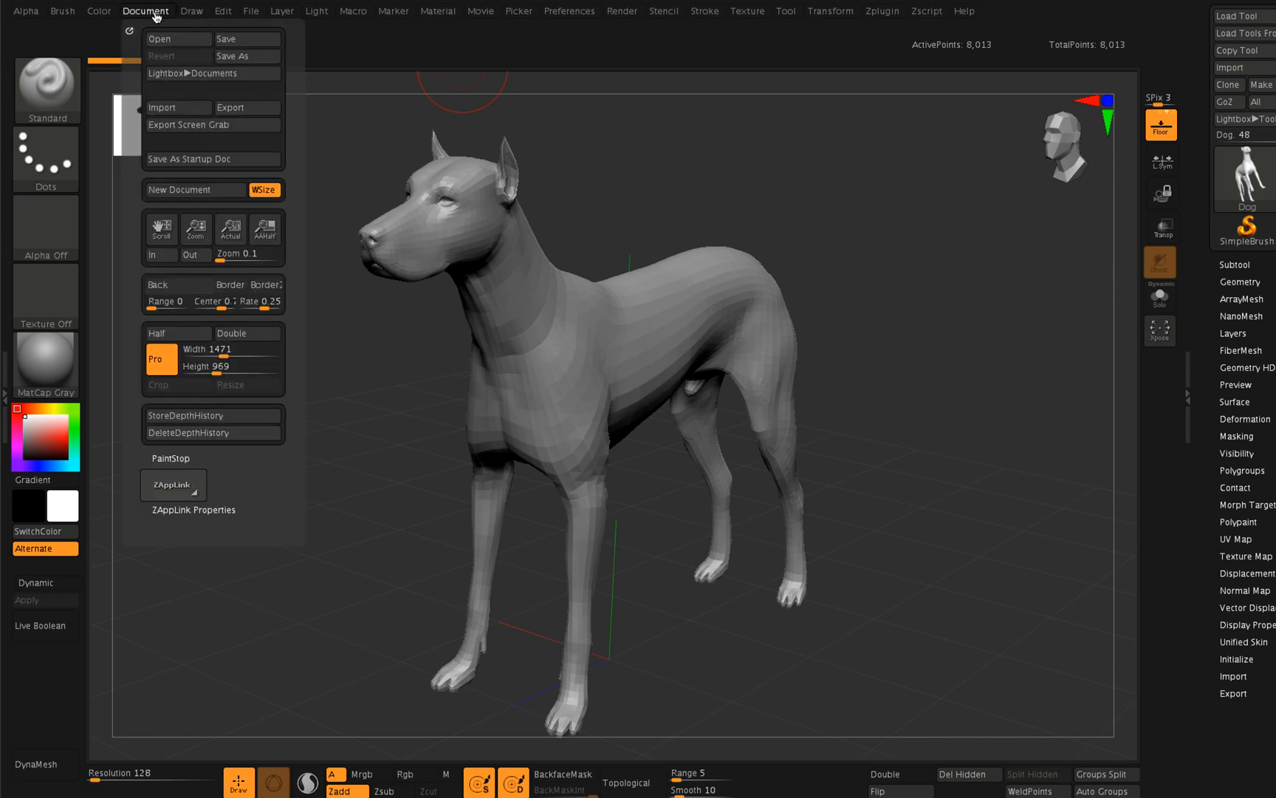
click(246, 112)
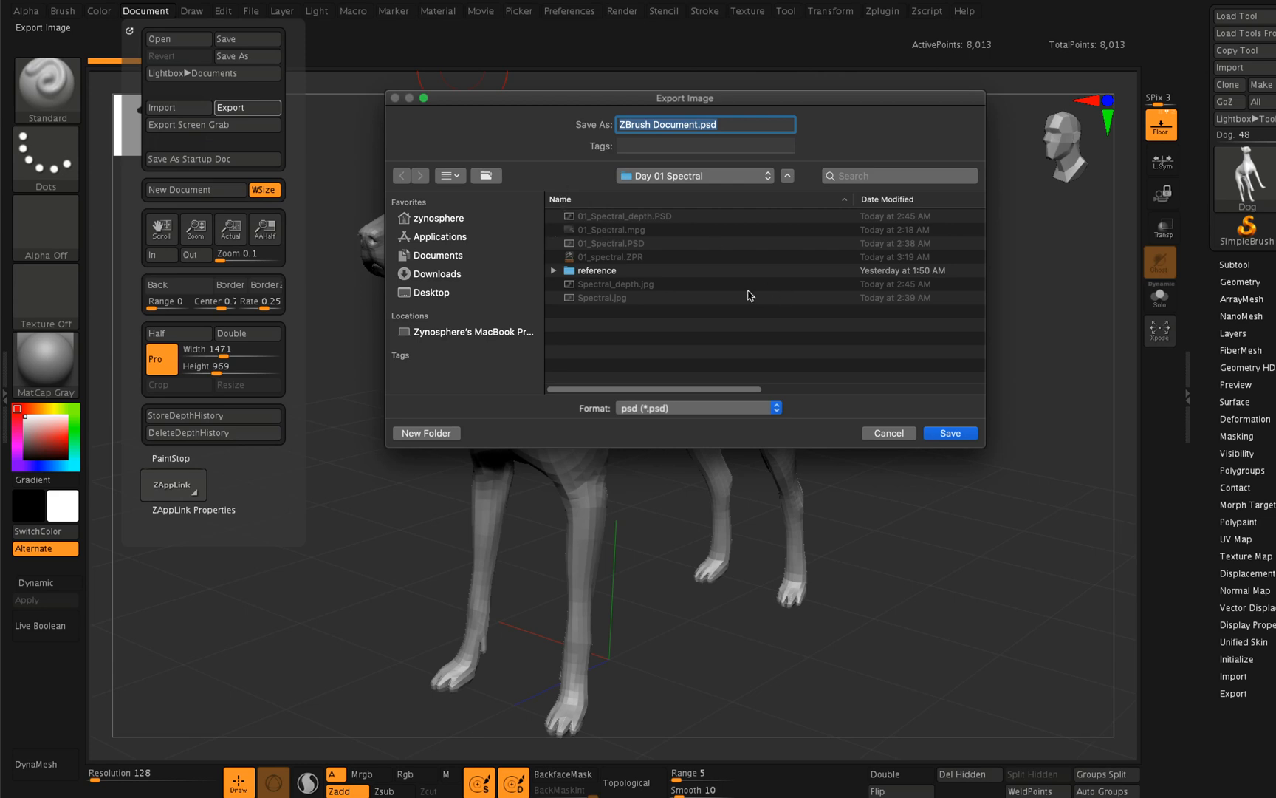
click(698, 125)
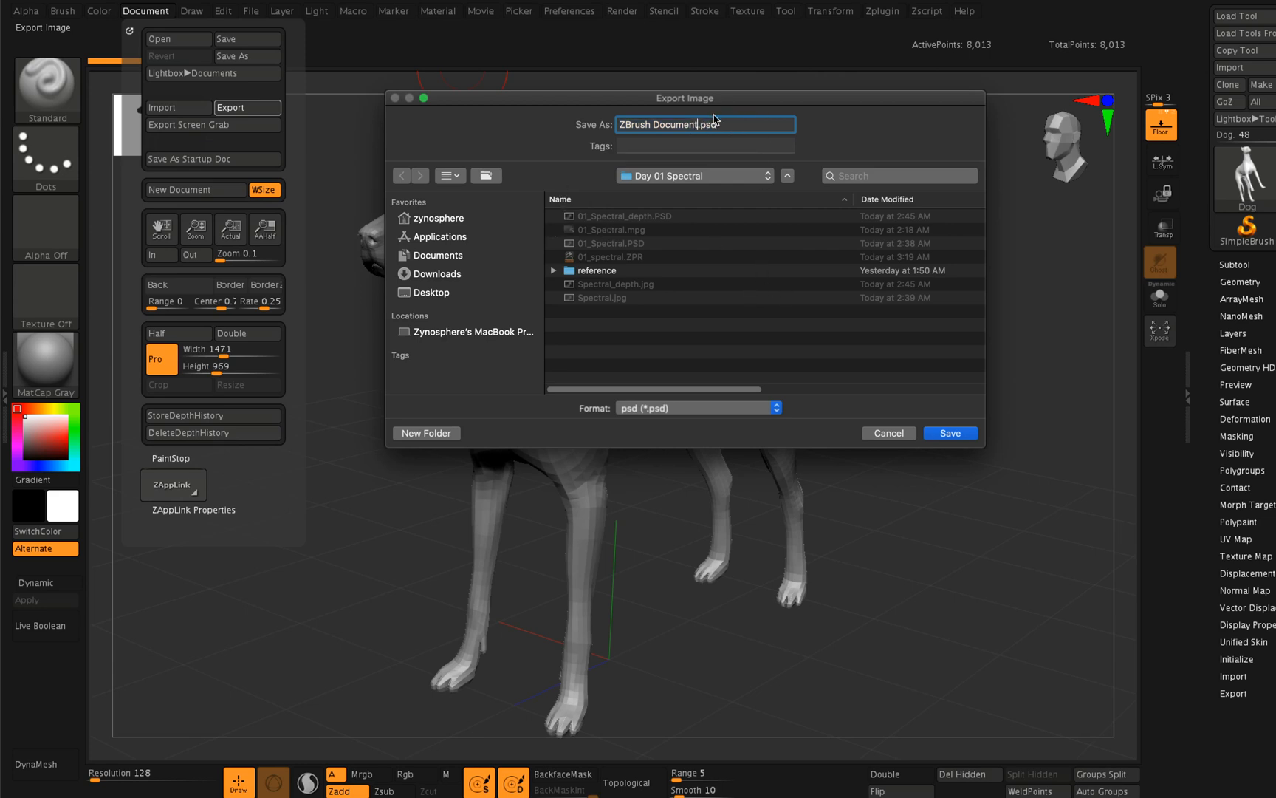
drag(699, 125, 515, 128)
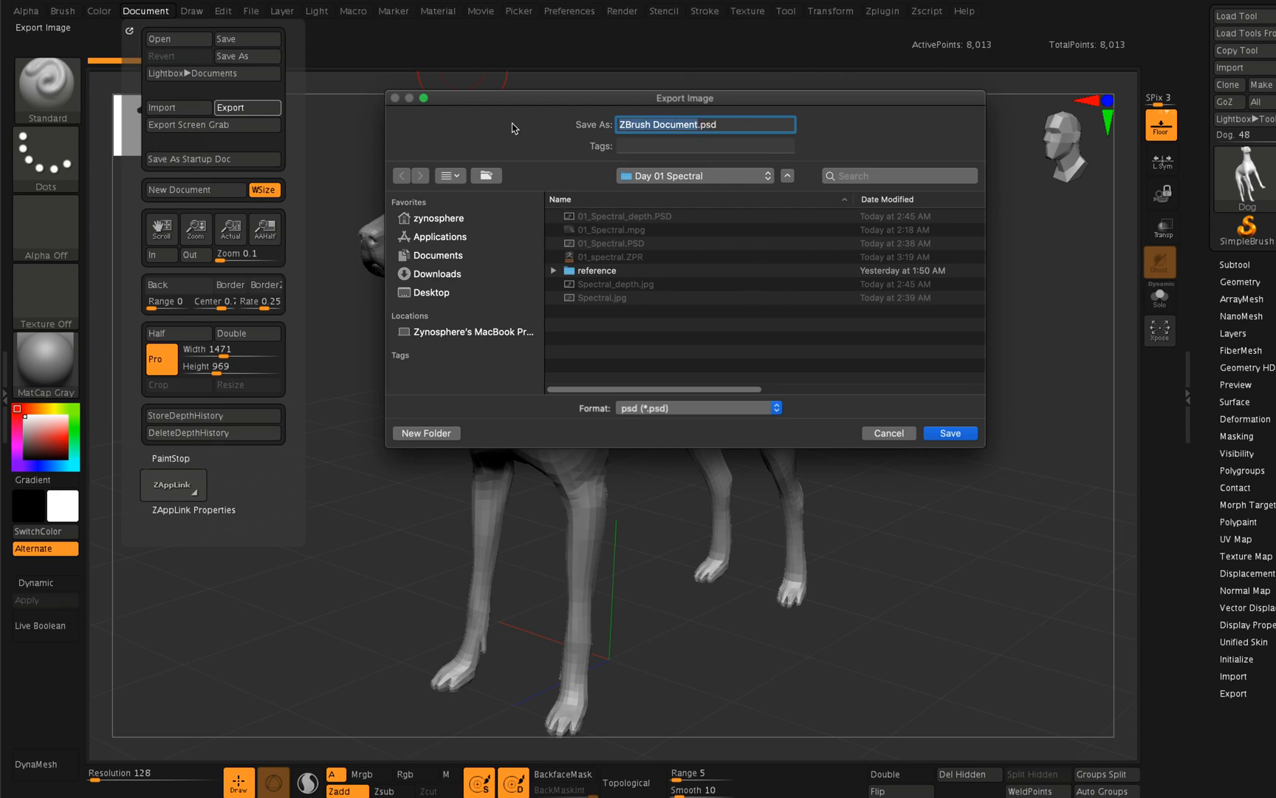
text(dog)
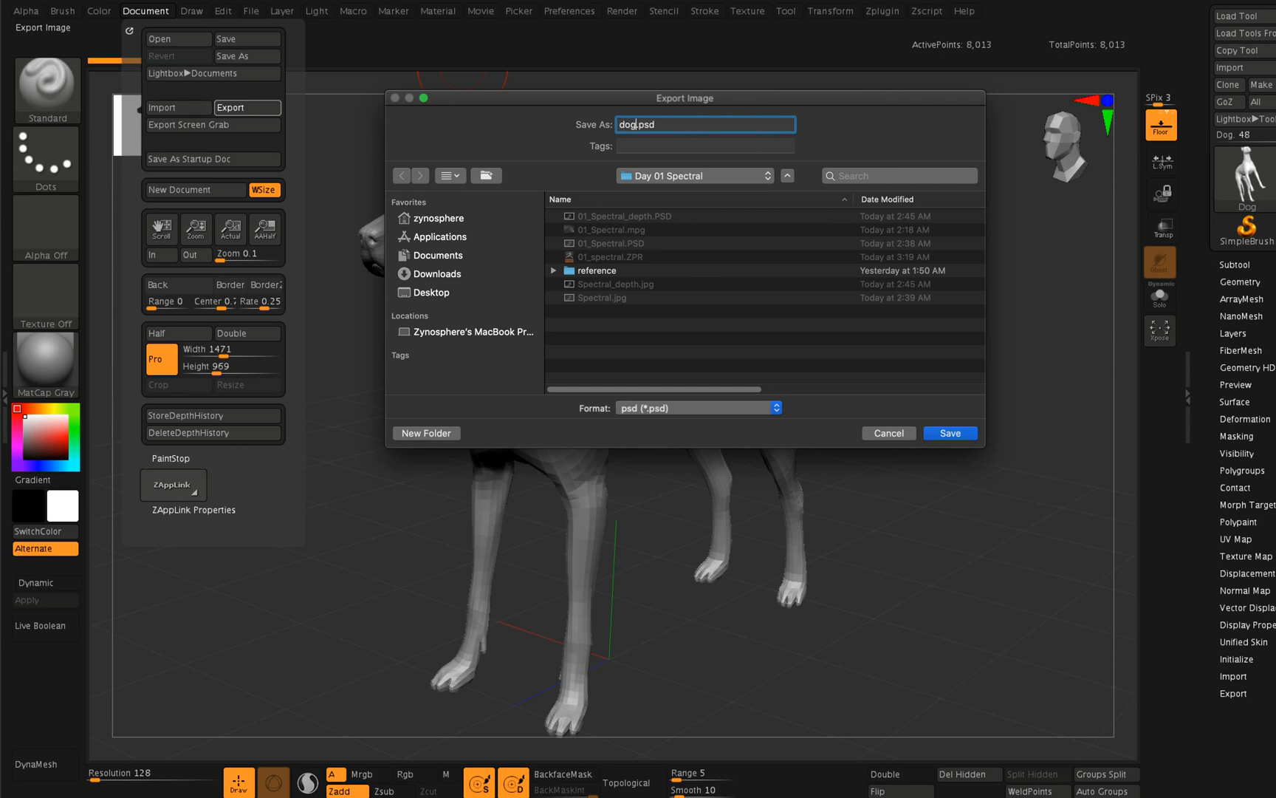
click(731, 408)
click(728, 422)
click(958, 435)
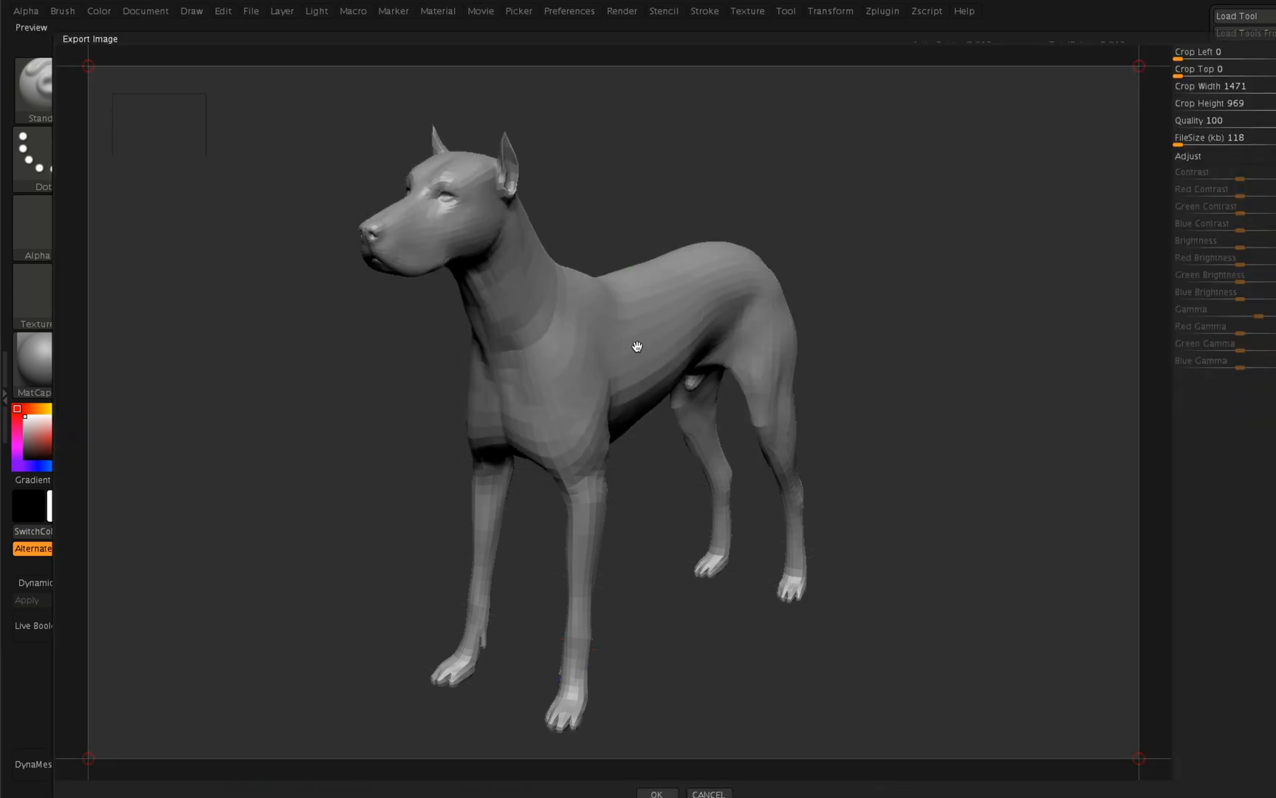
mouse_move(645, 788)
click(655, 793)
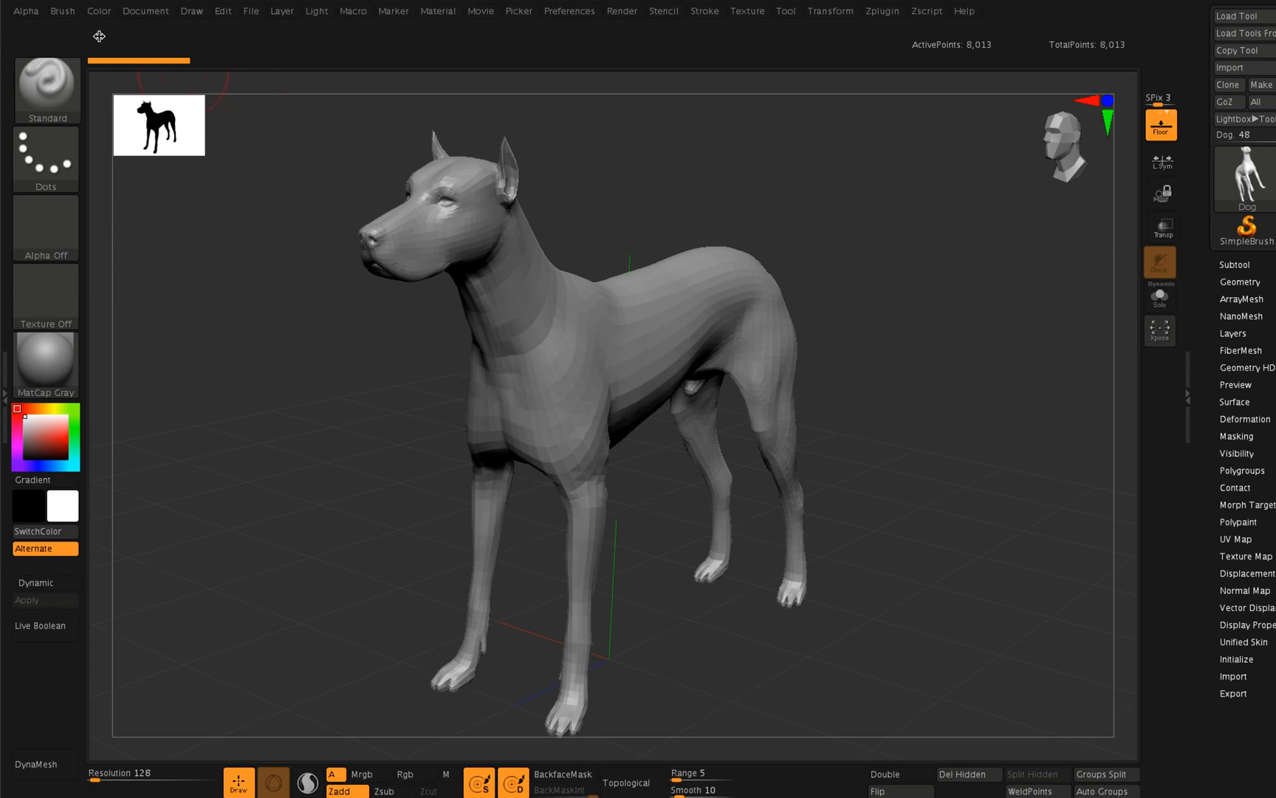
- Grab the current document's depth as a new alpha with GrabDoc
click(28, 12)
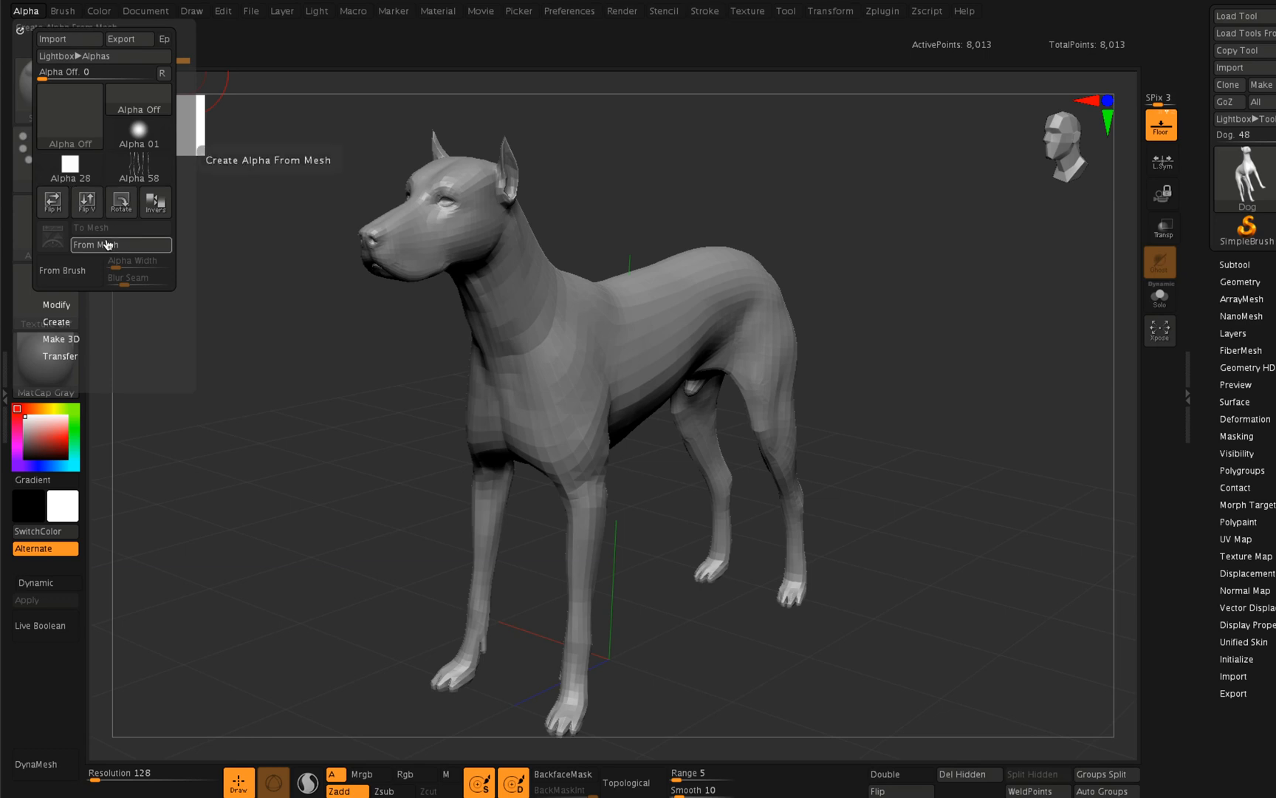
click(78, 355)
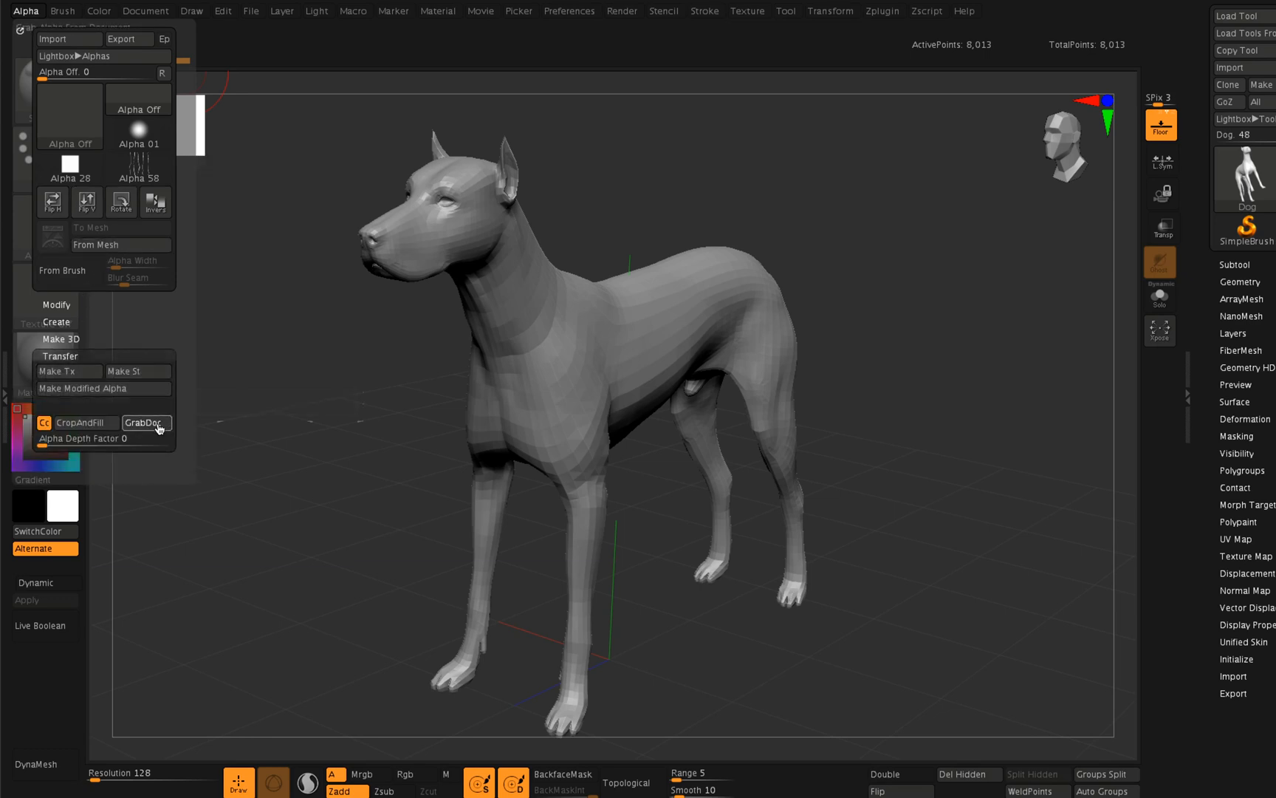
click(147, 422)
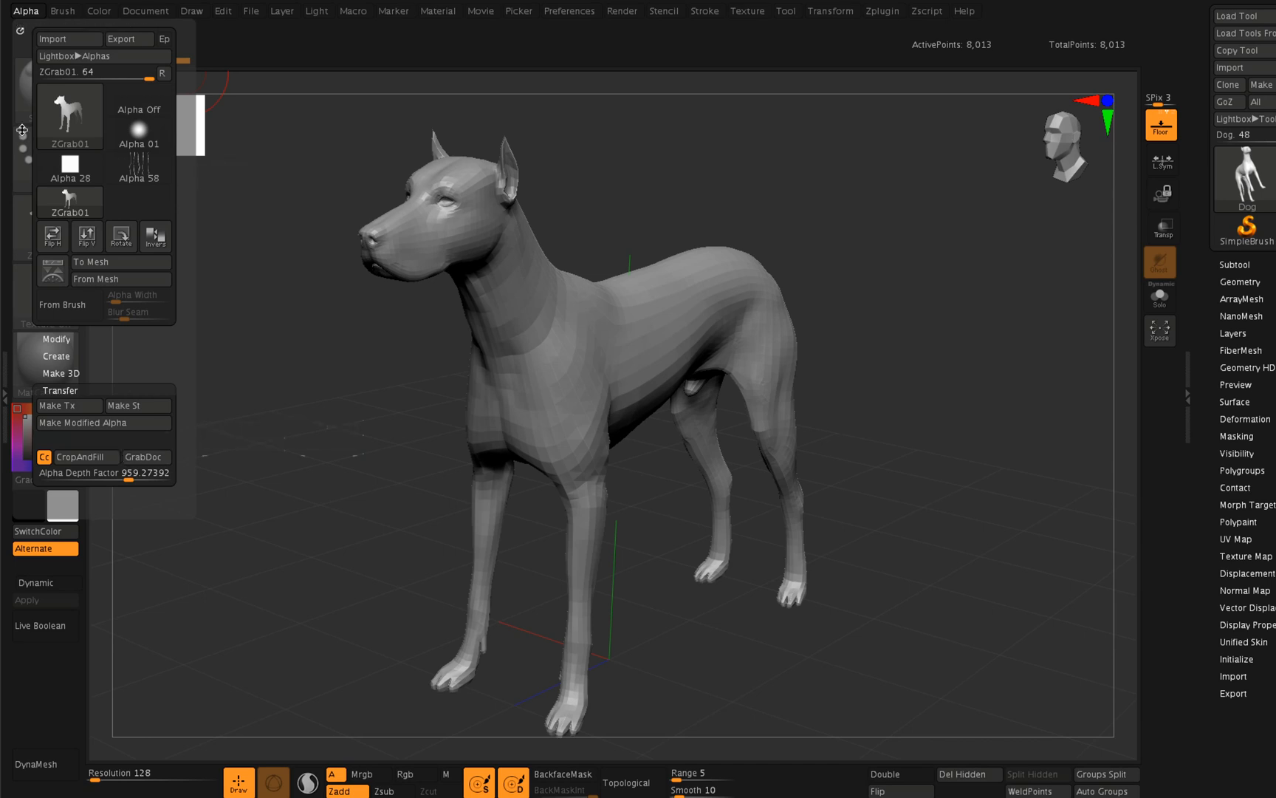
mouse_move(77, 118)
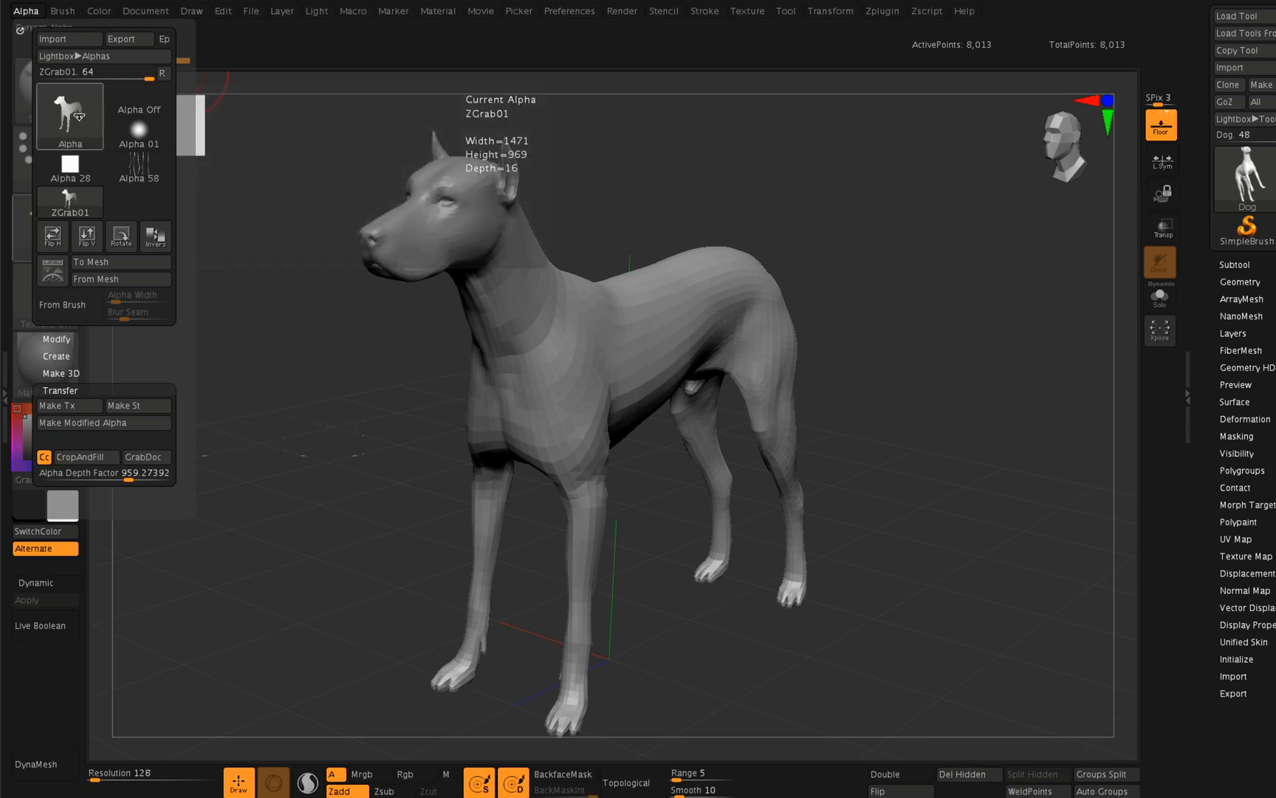
- Export the grabbed depth alpha as dog_depth.psd in PSD format to the Day 01 Spectral folder
click(79, 118)
mouse_move(79, 117)
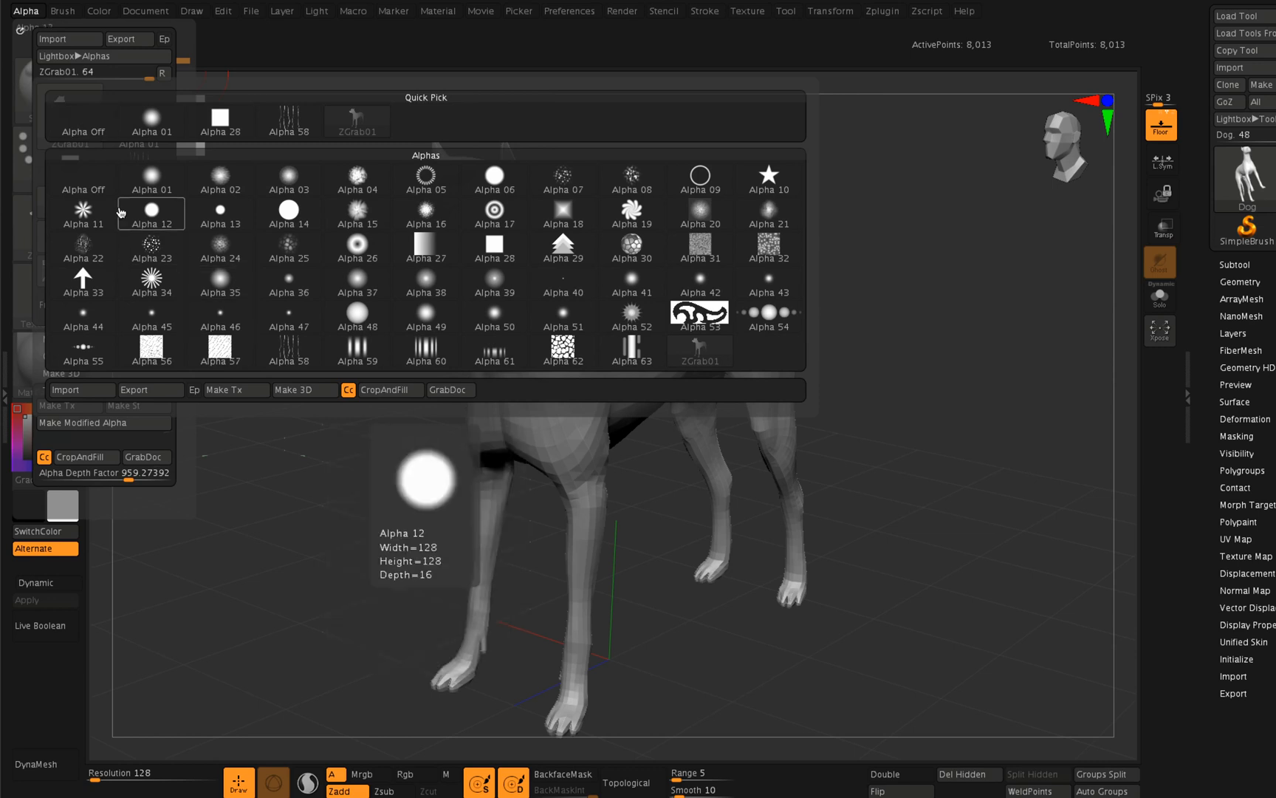
click(145, 391)
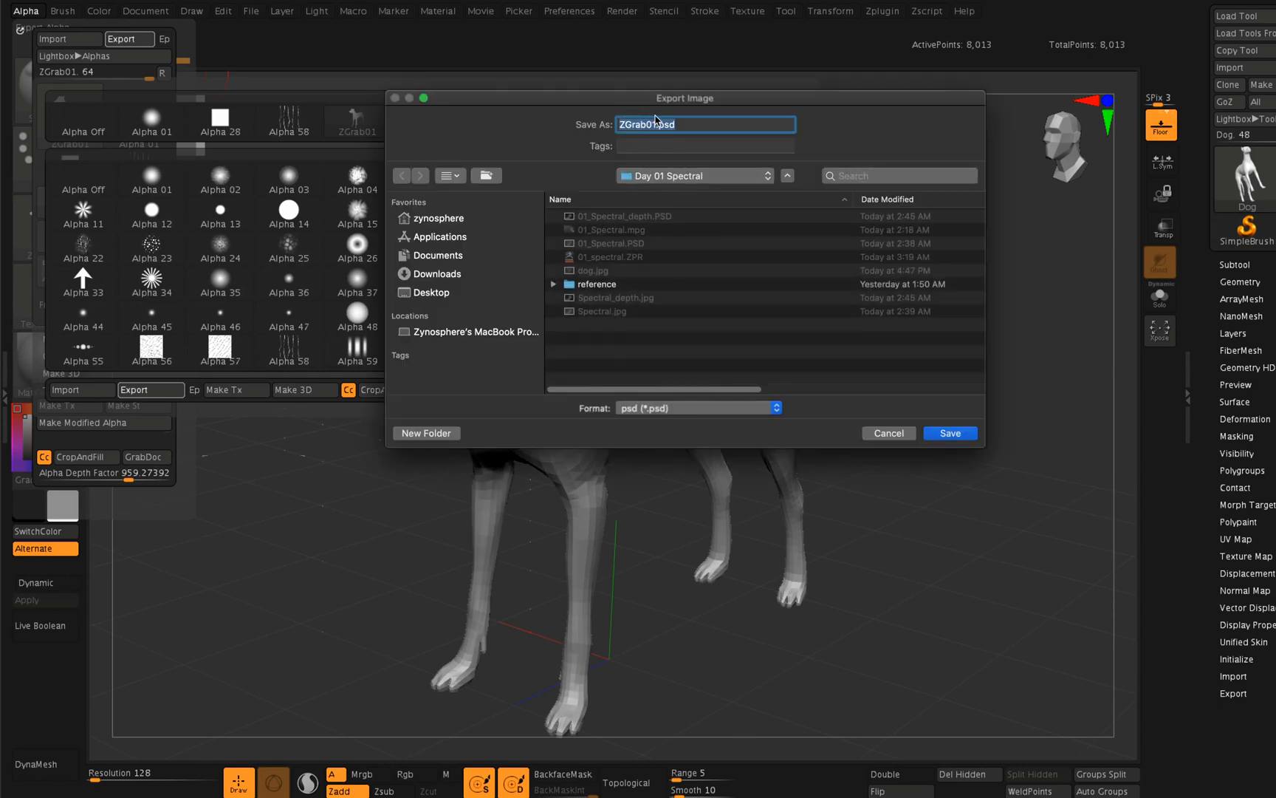
key(Left)
key(shift+Right)
key(shift+Right)
key(shift+Right)
key(shift+Right)
key(shift+Right)
key(shift+Right)
key(shift+Right)
text(dog_depth)
click(692, 411)
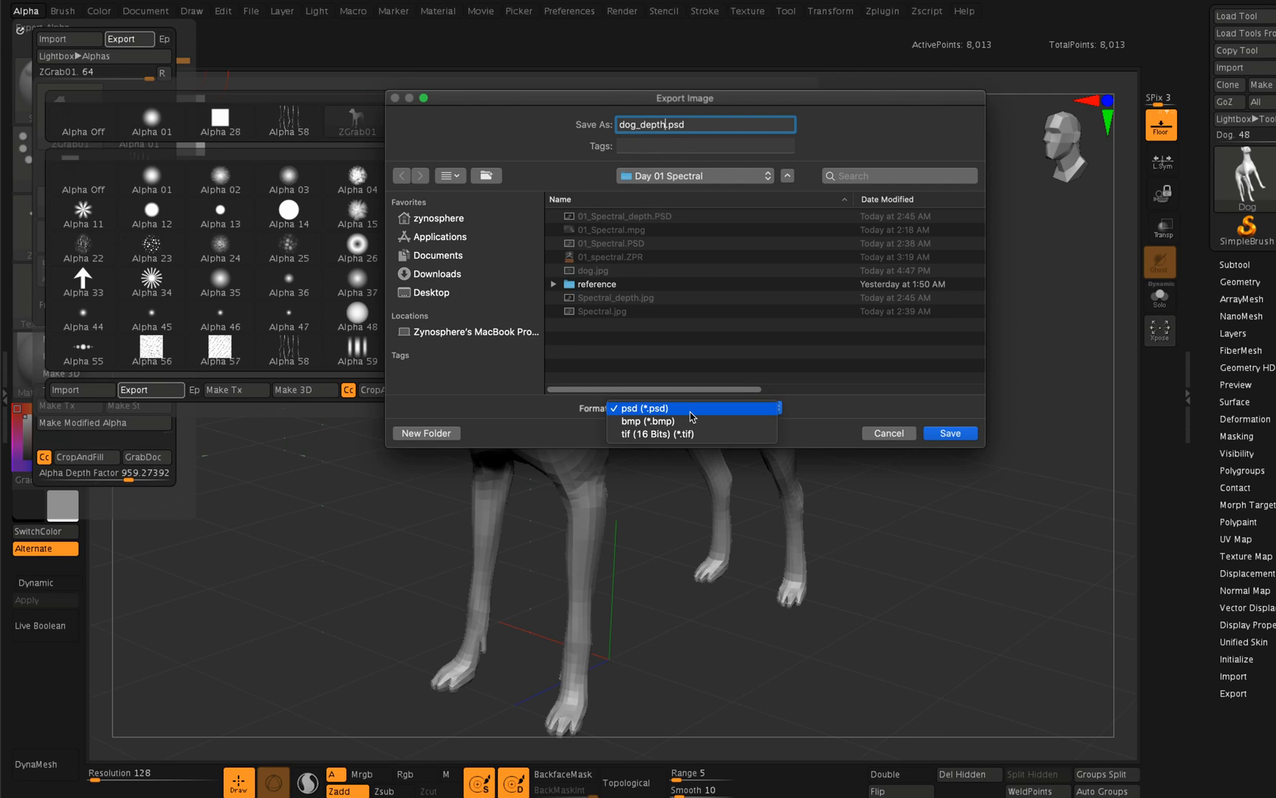
click(691, 410)
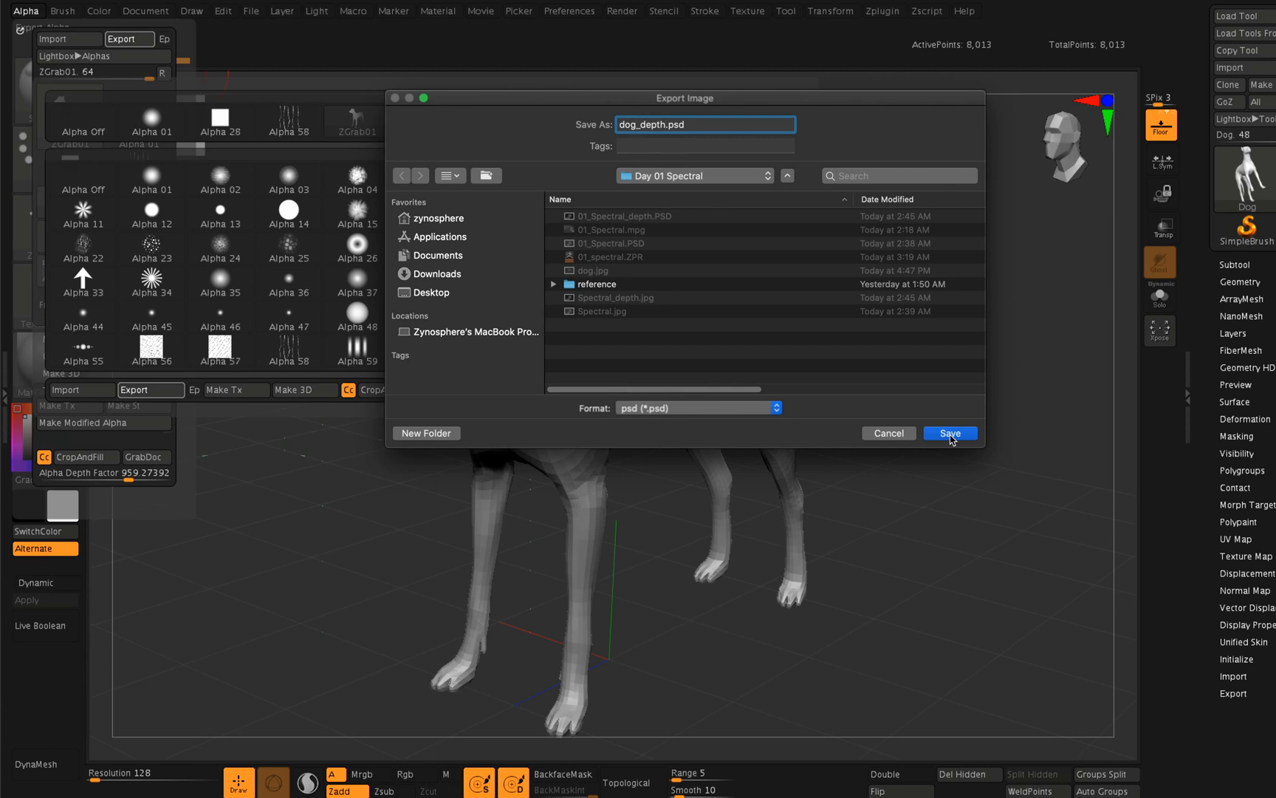
click(950, 437)
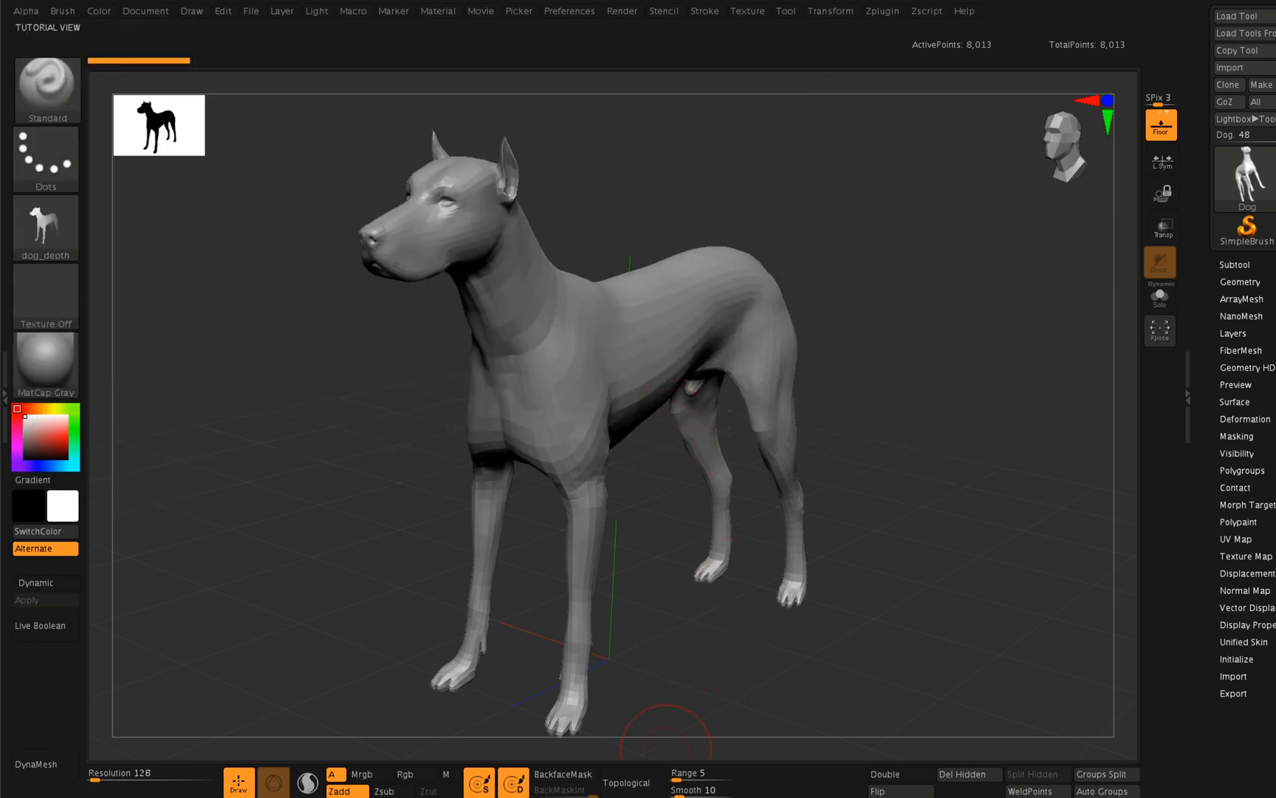
- Switch to Photoshop and open dog_depth.PSD from the Day 01 Spectral folder
mouse_move(593, 793)
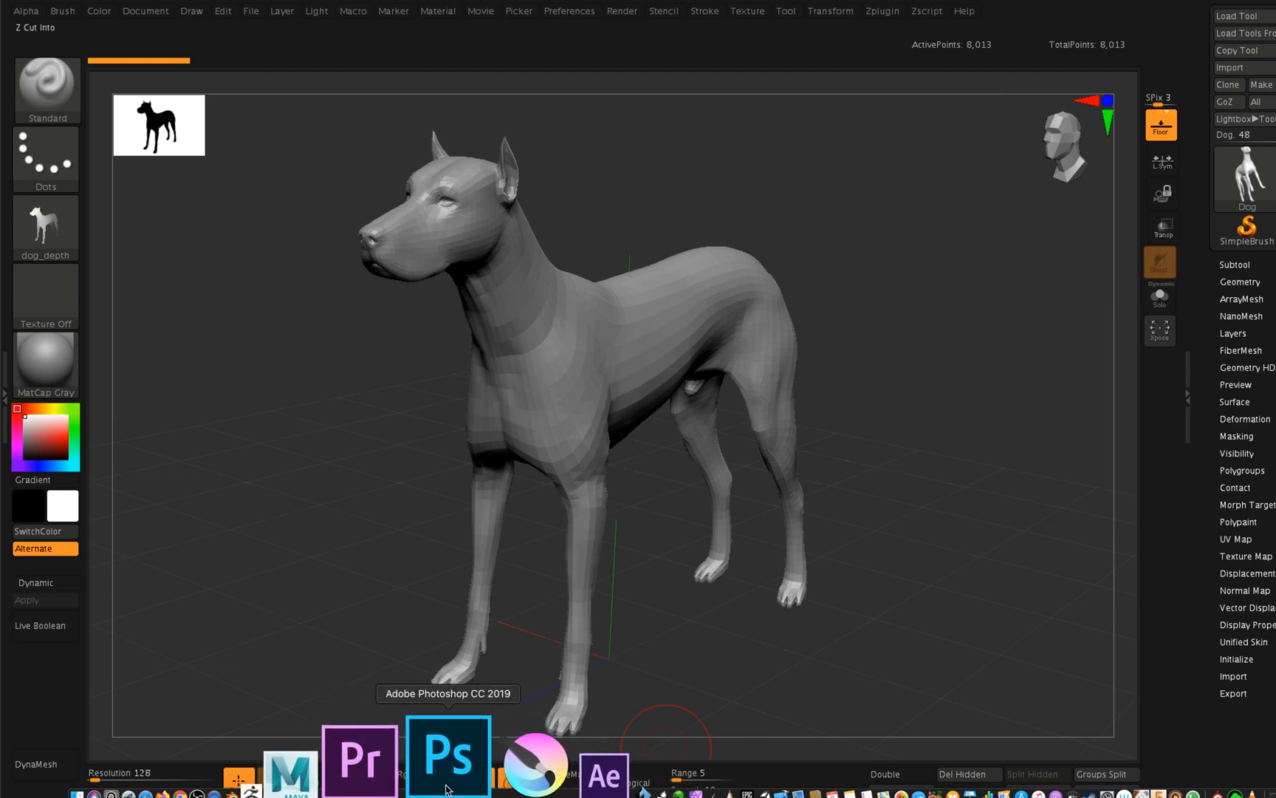
click(446, 788)
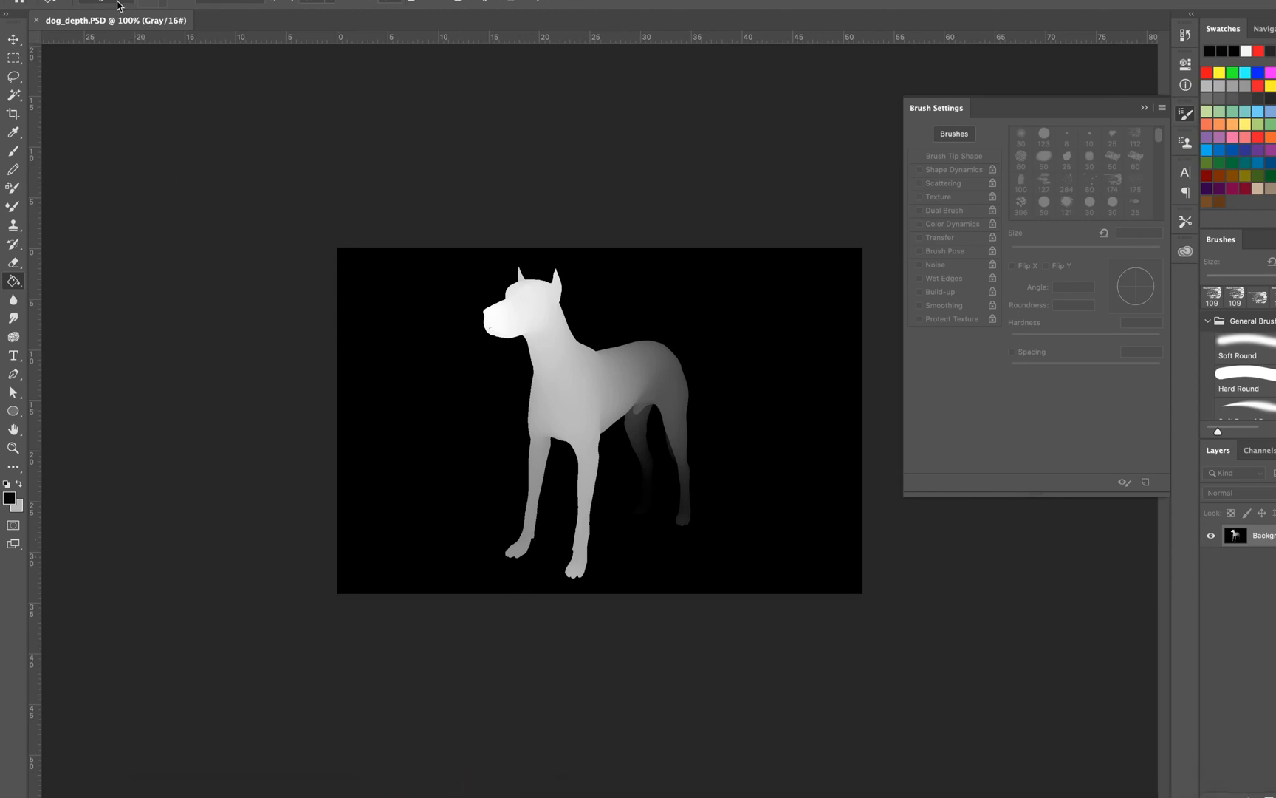
key(super+Tab)
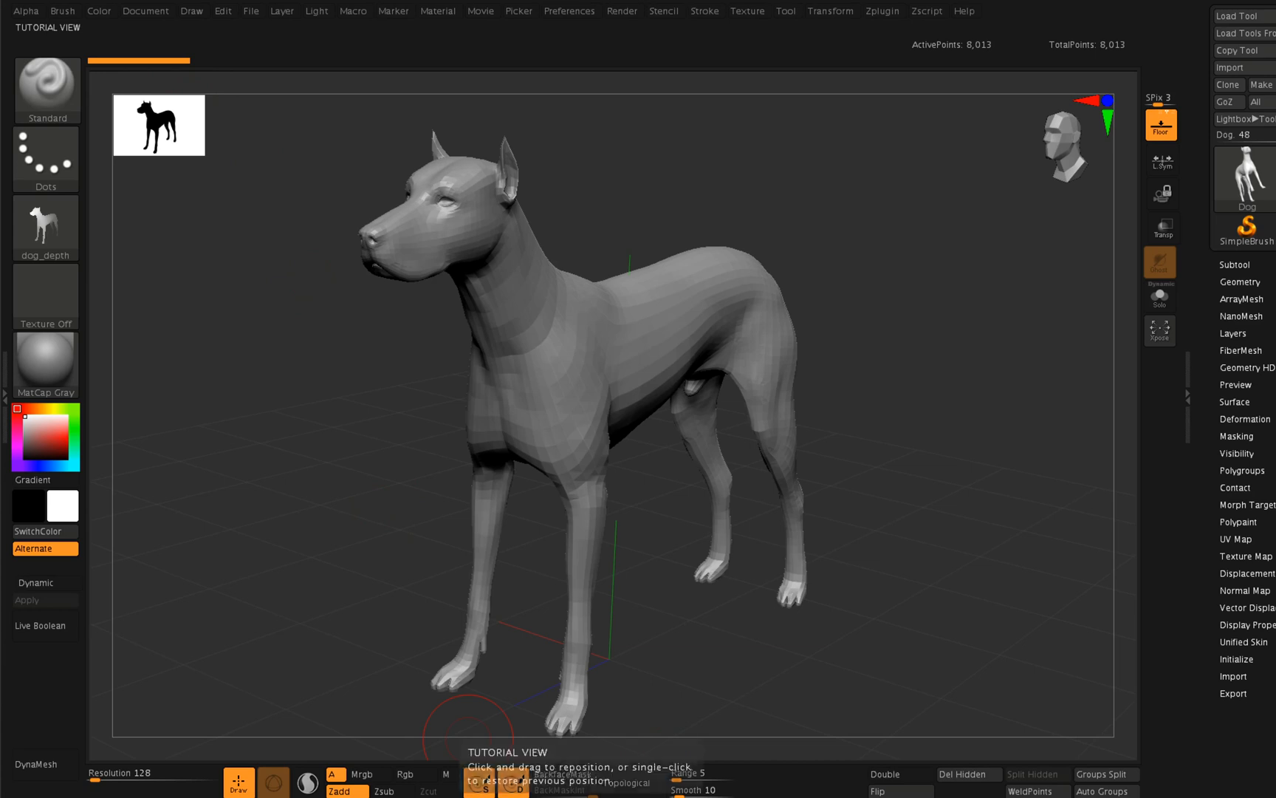
mouse_move(560, 793)
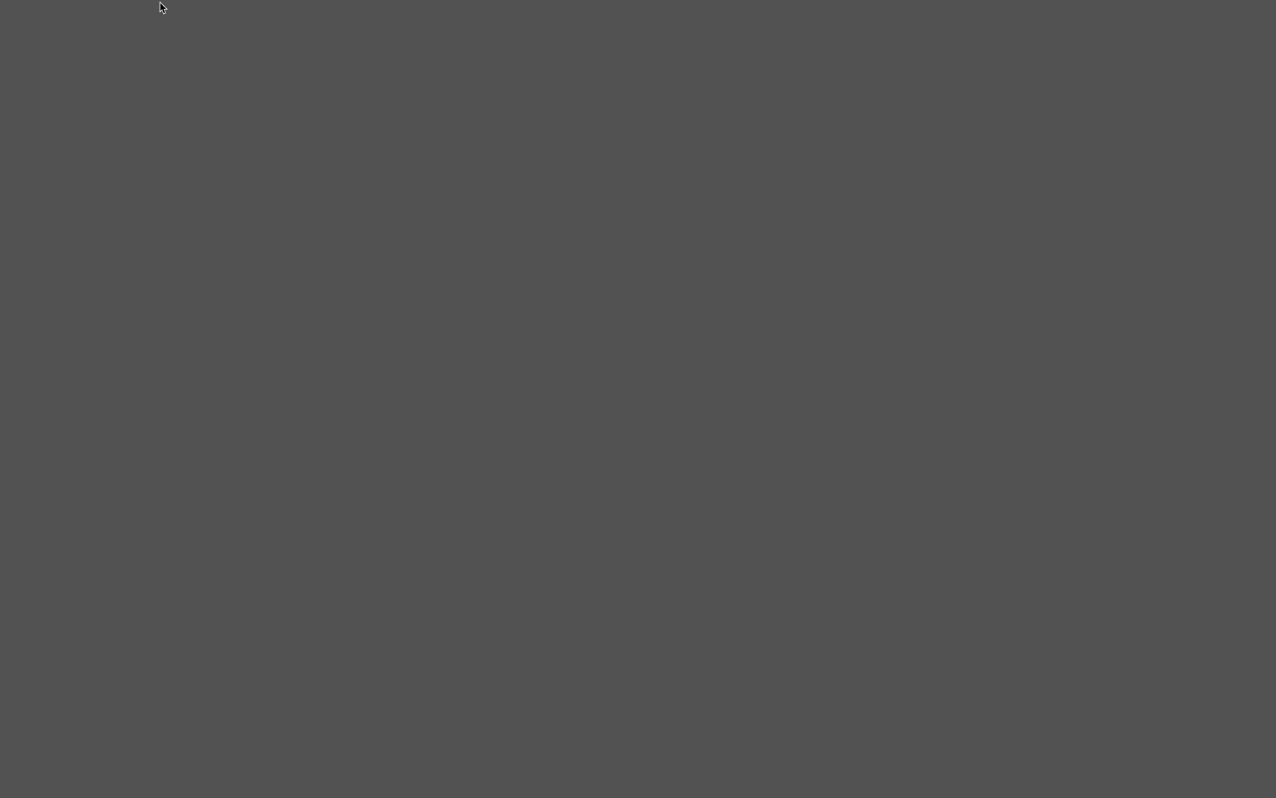
click(129, 0)
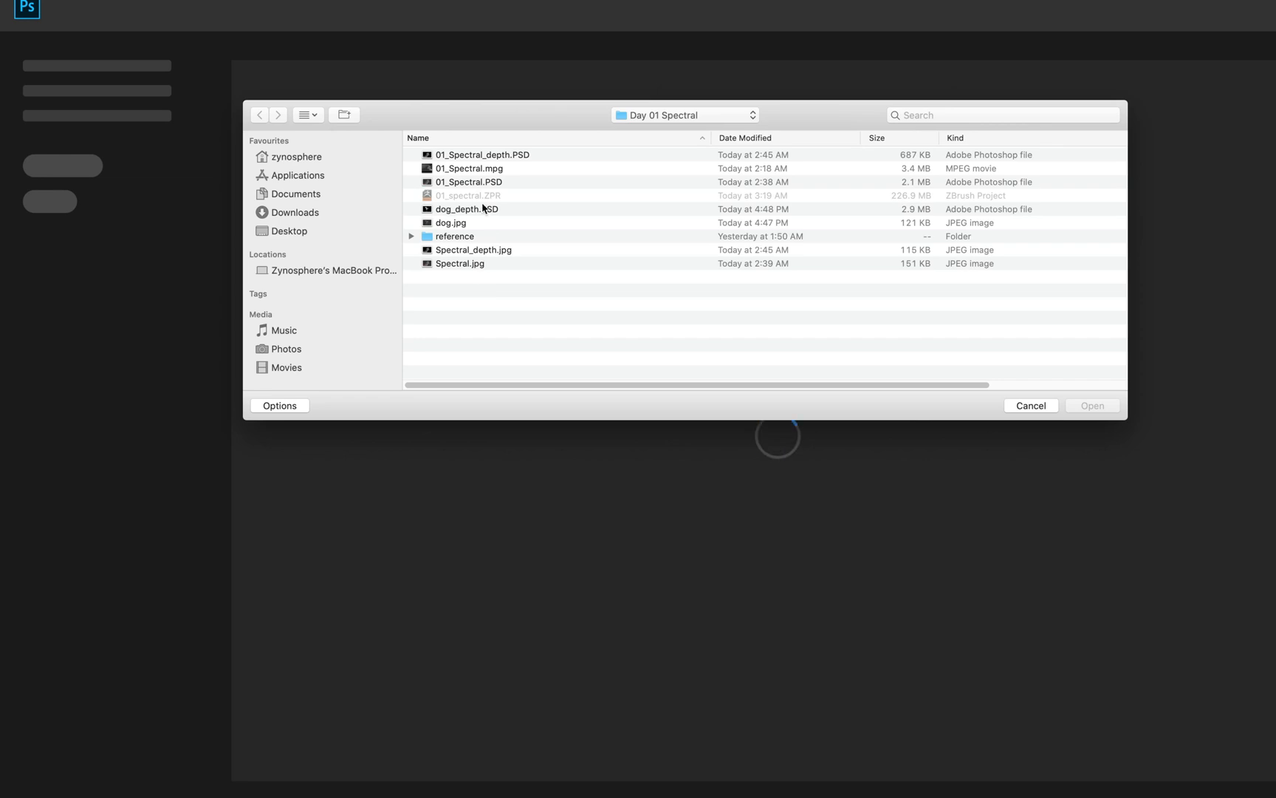
click(485, 209)
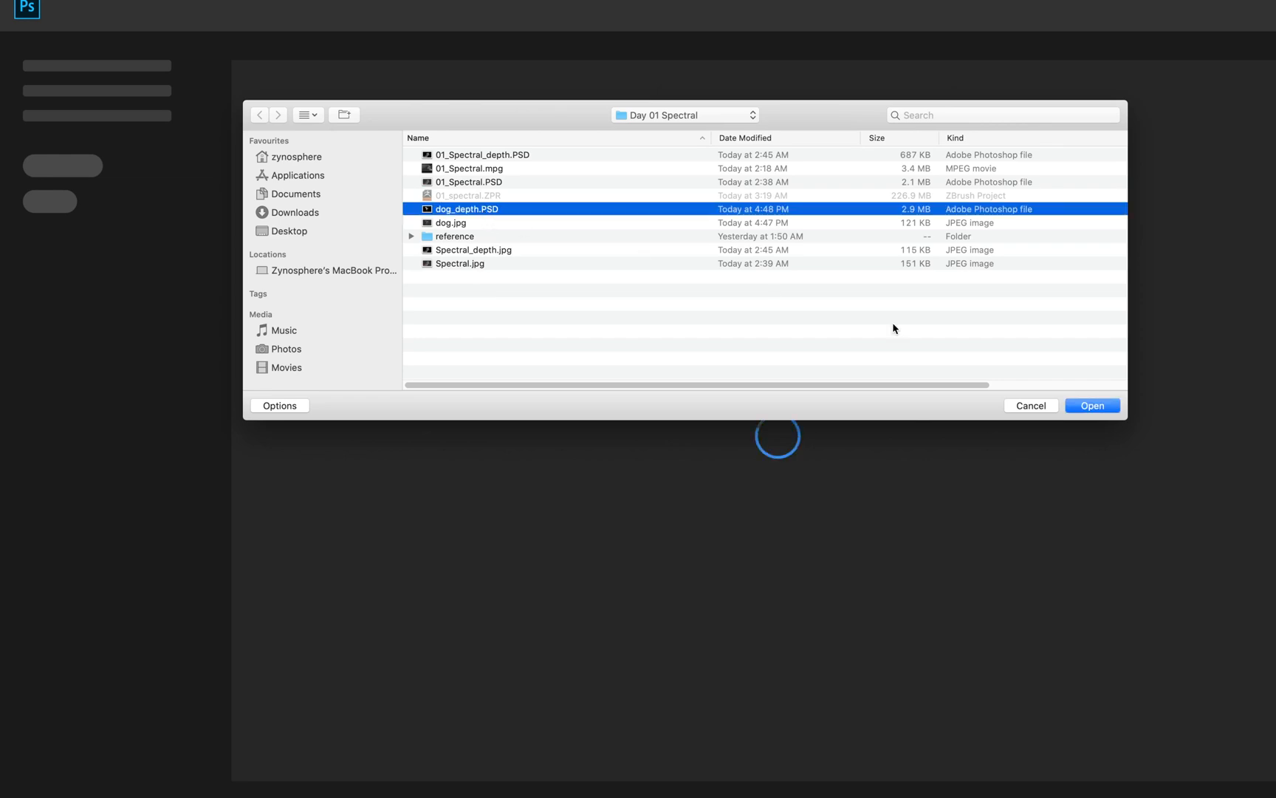
click(1092, 406)
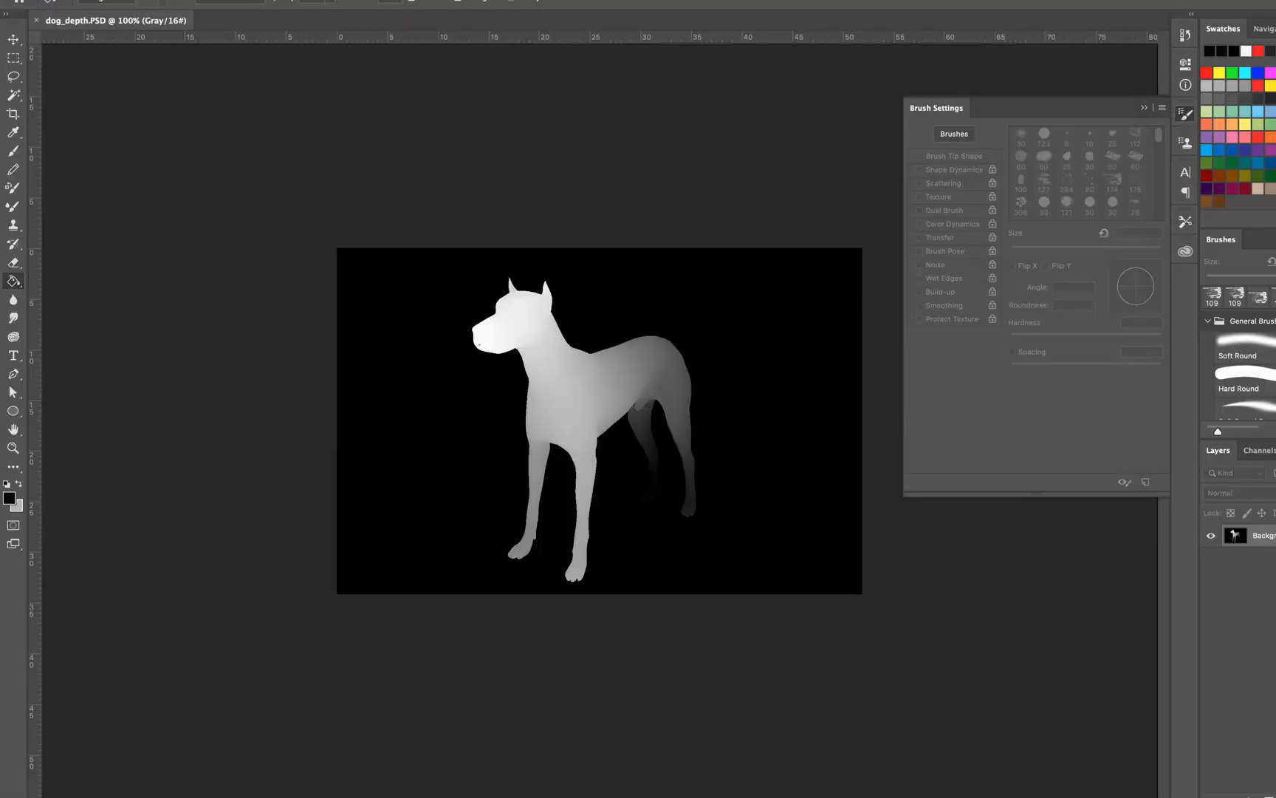
- Save a copy of the depth image as dog_depth.jpg in JPEG format with High quality 8 and Baseline ("Standard")
click(129, 0)
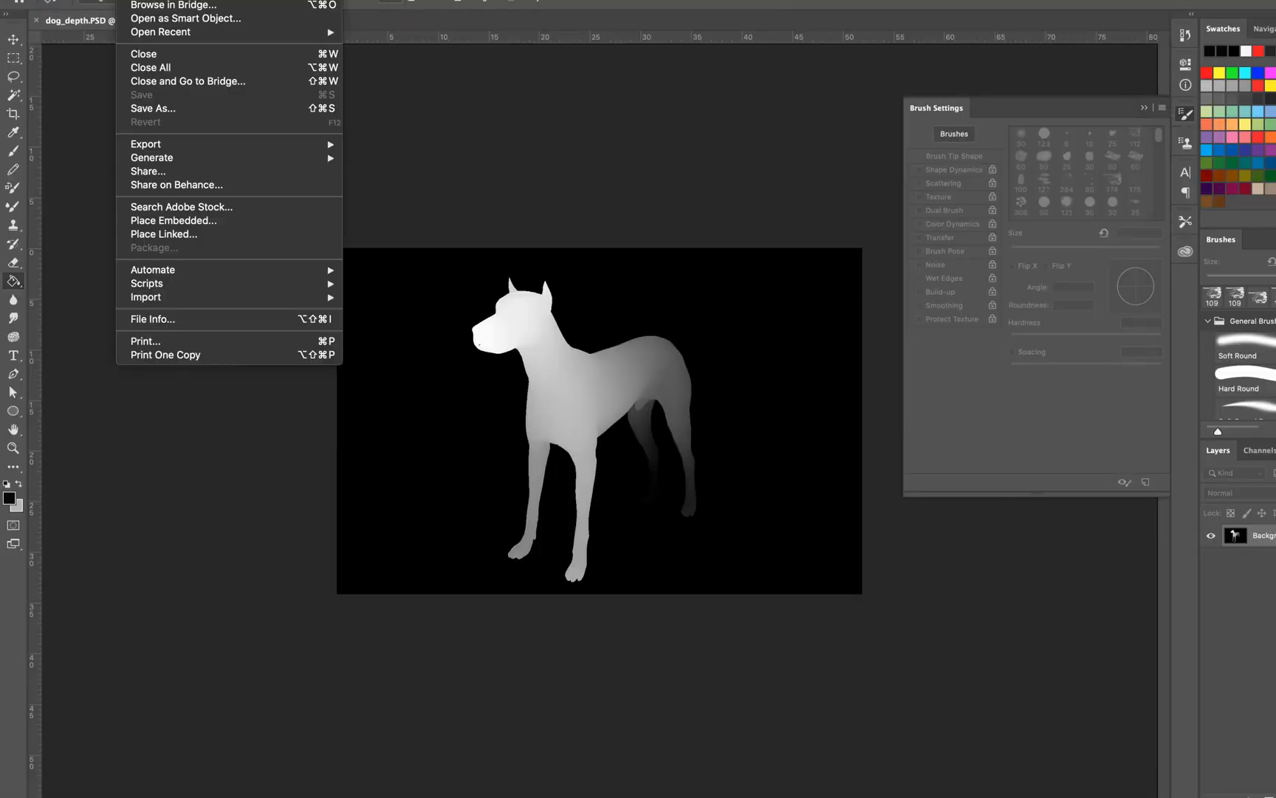
click(229, 108)
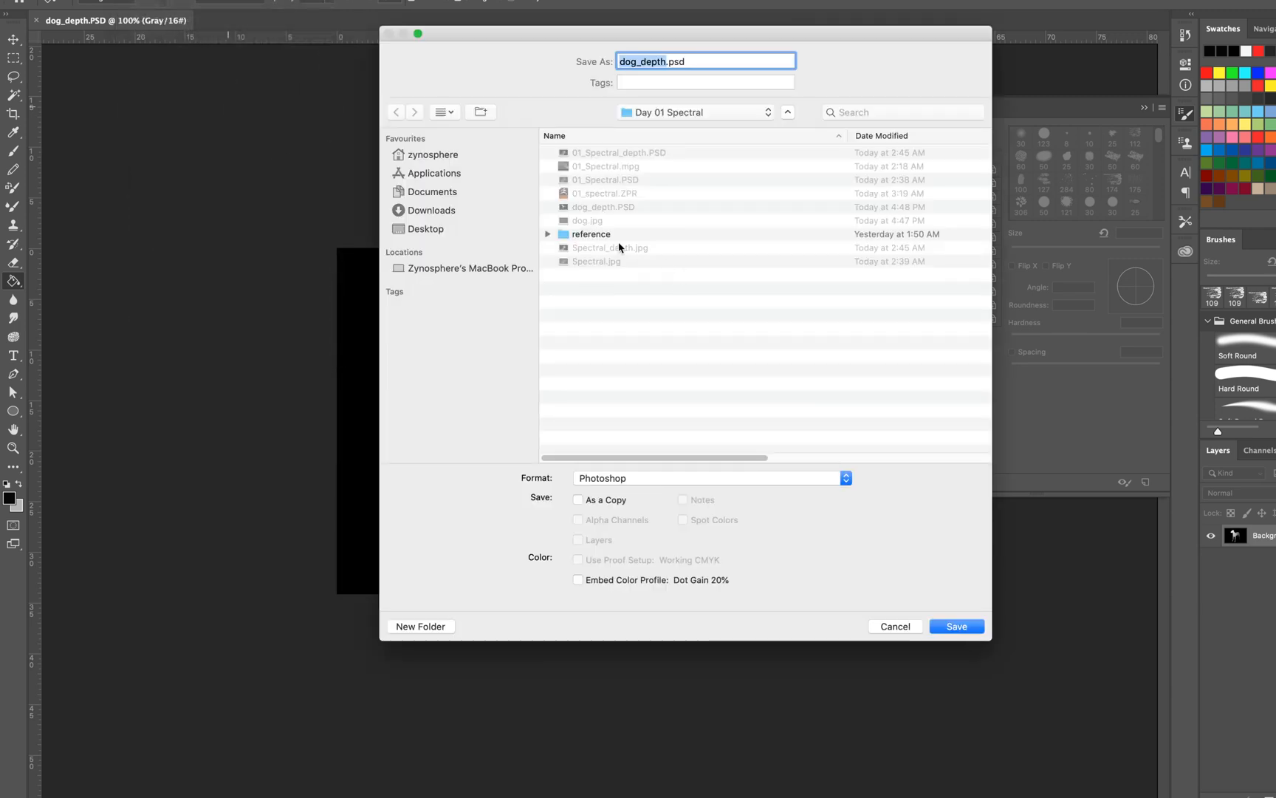
click(698, 479)
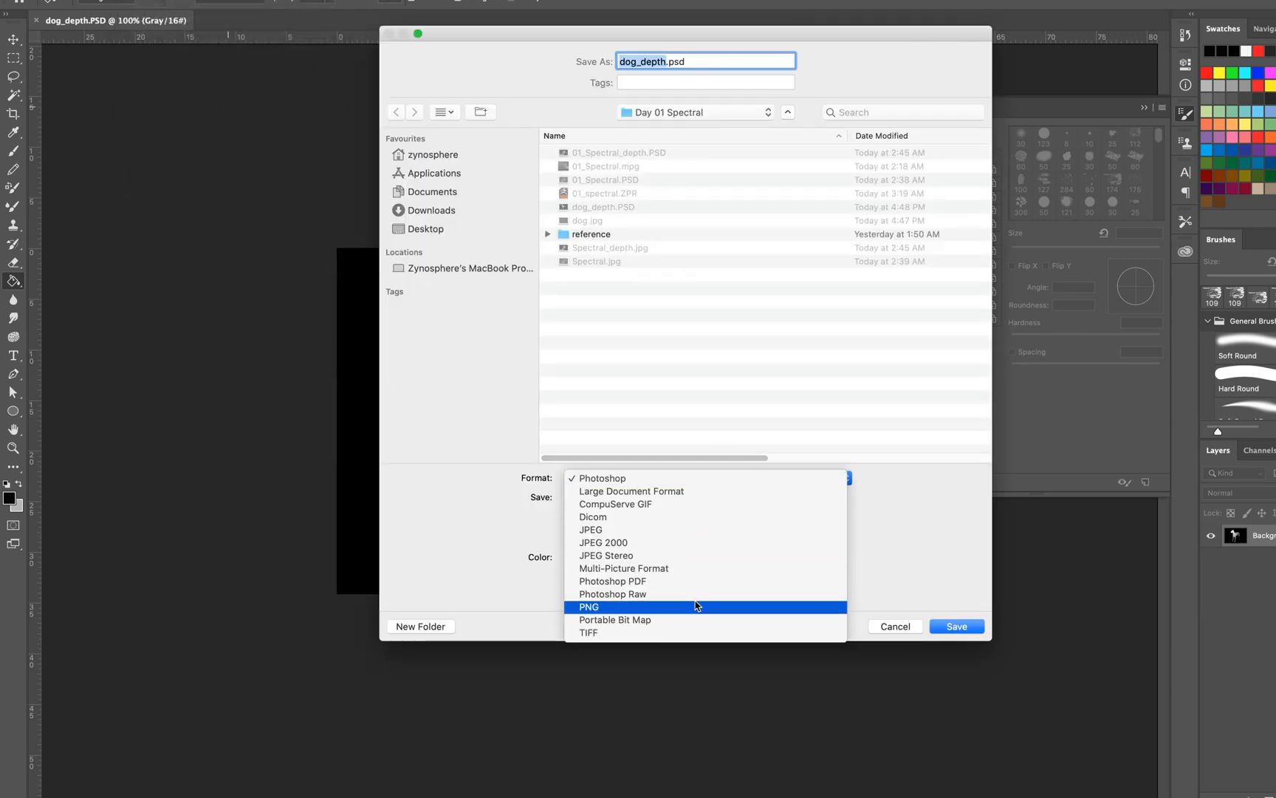
click(709, 530)
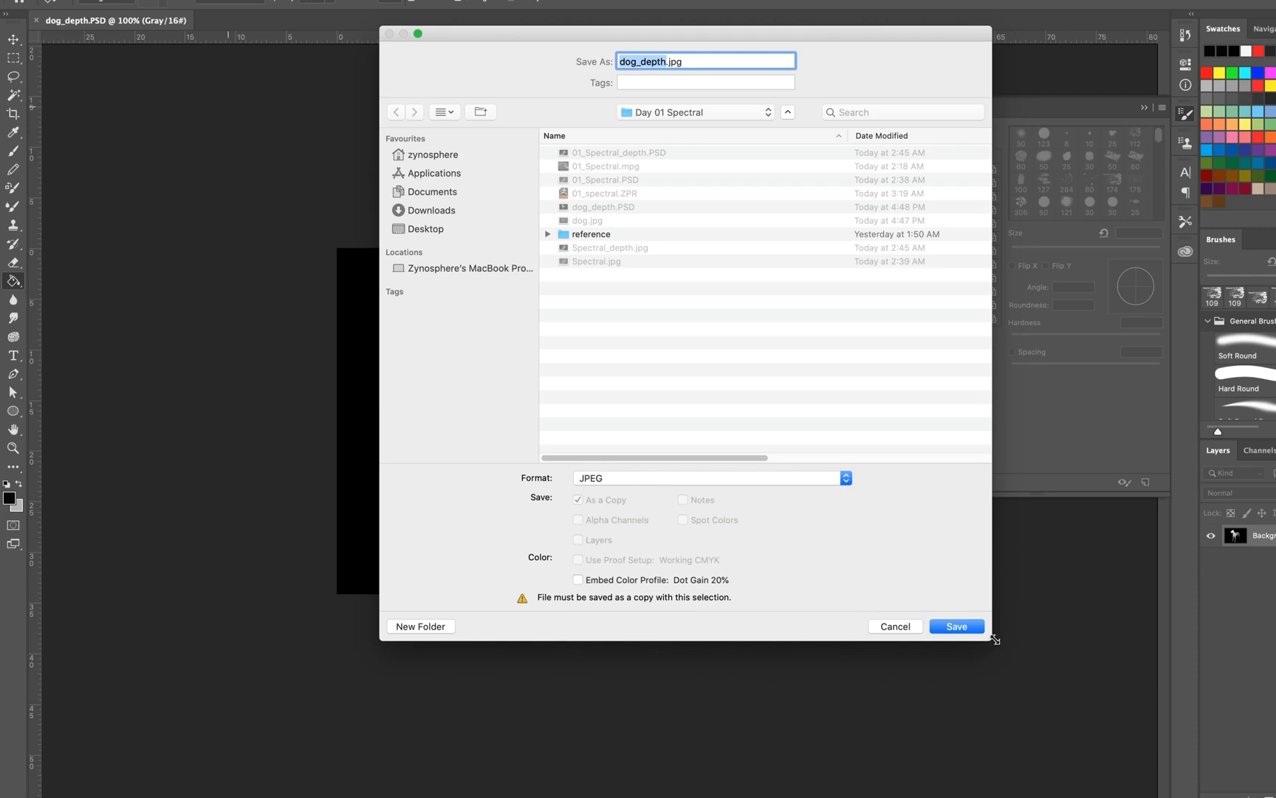
click(957, 626)
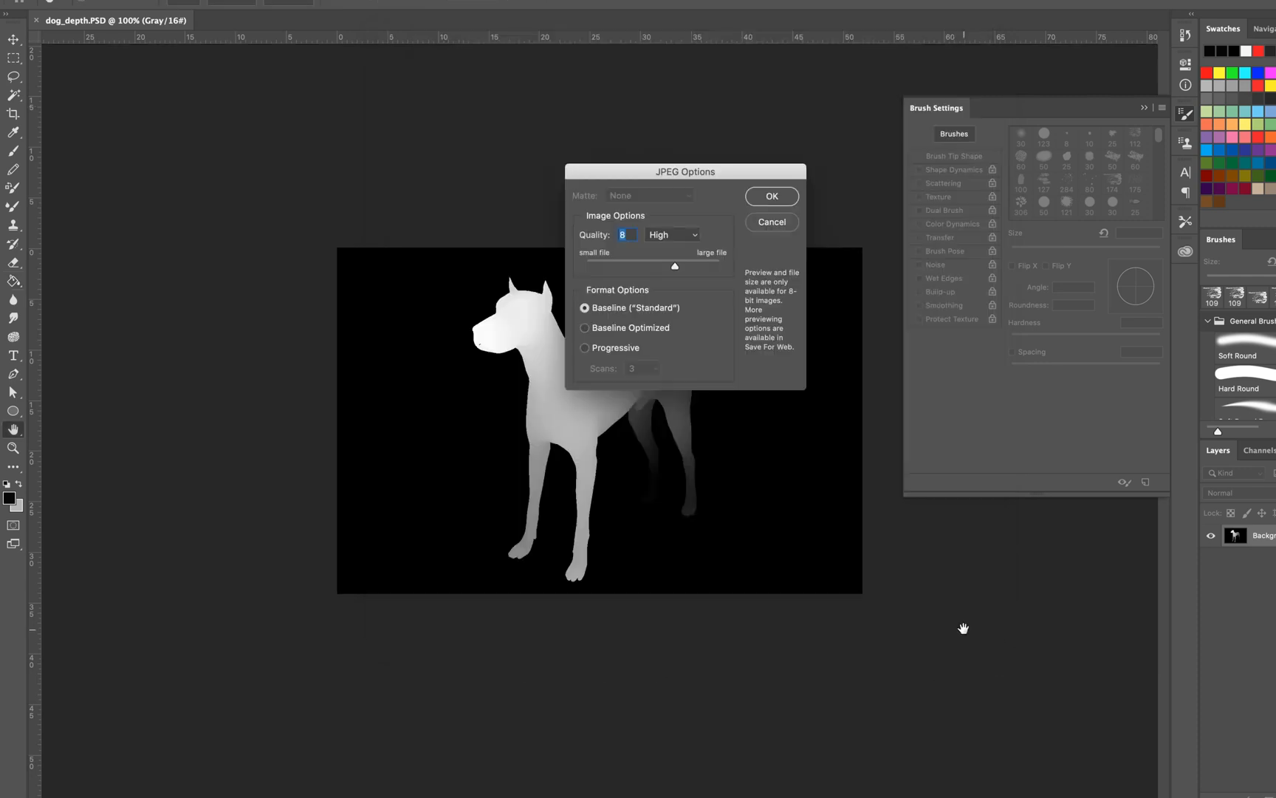
click(772, 196)
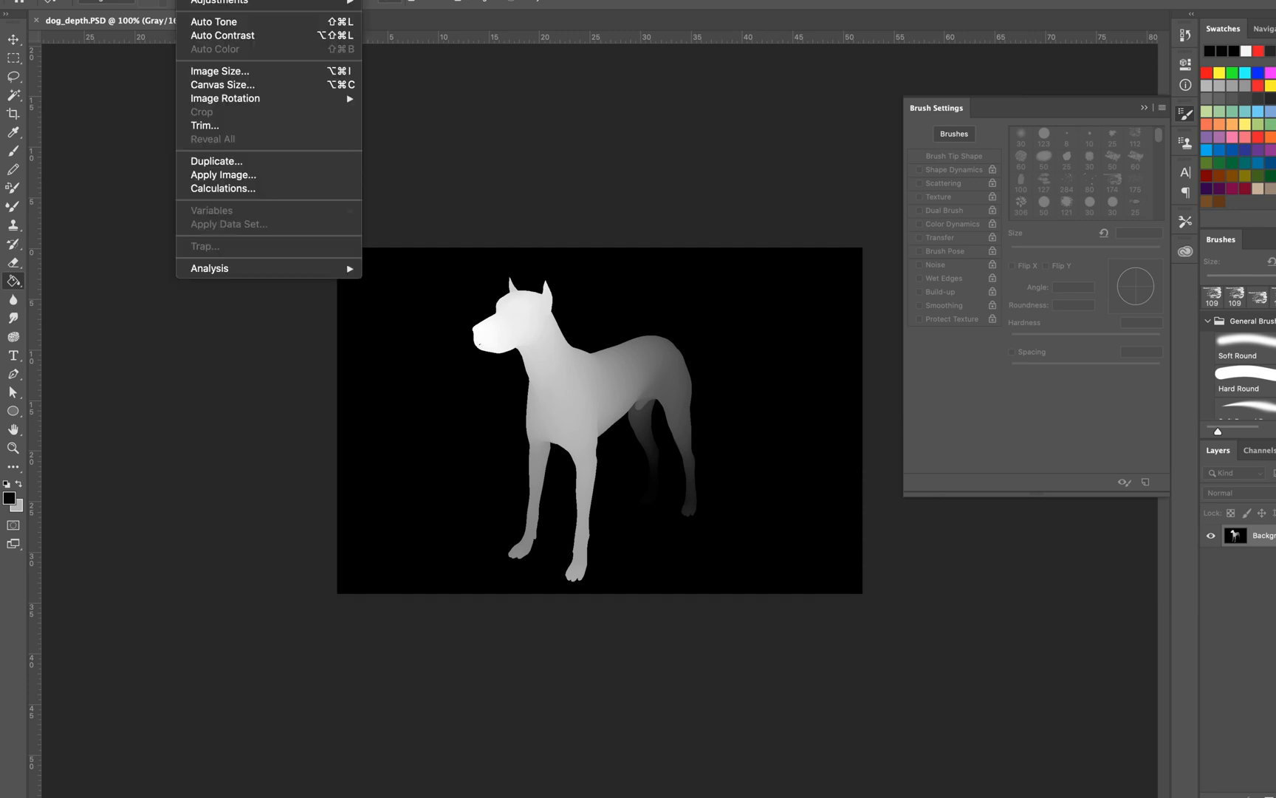
mouse_move(214, 0)
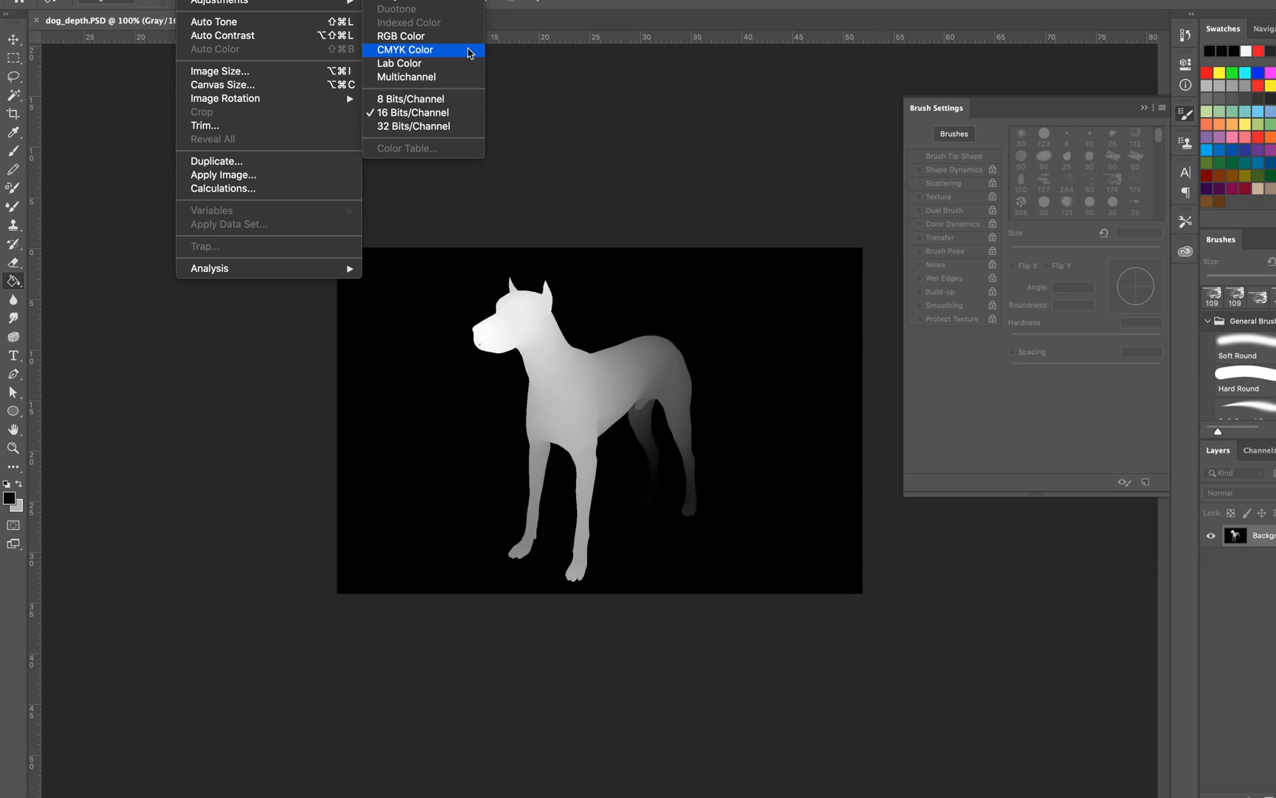
mouse_move(133, 0)
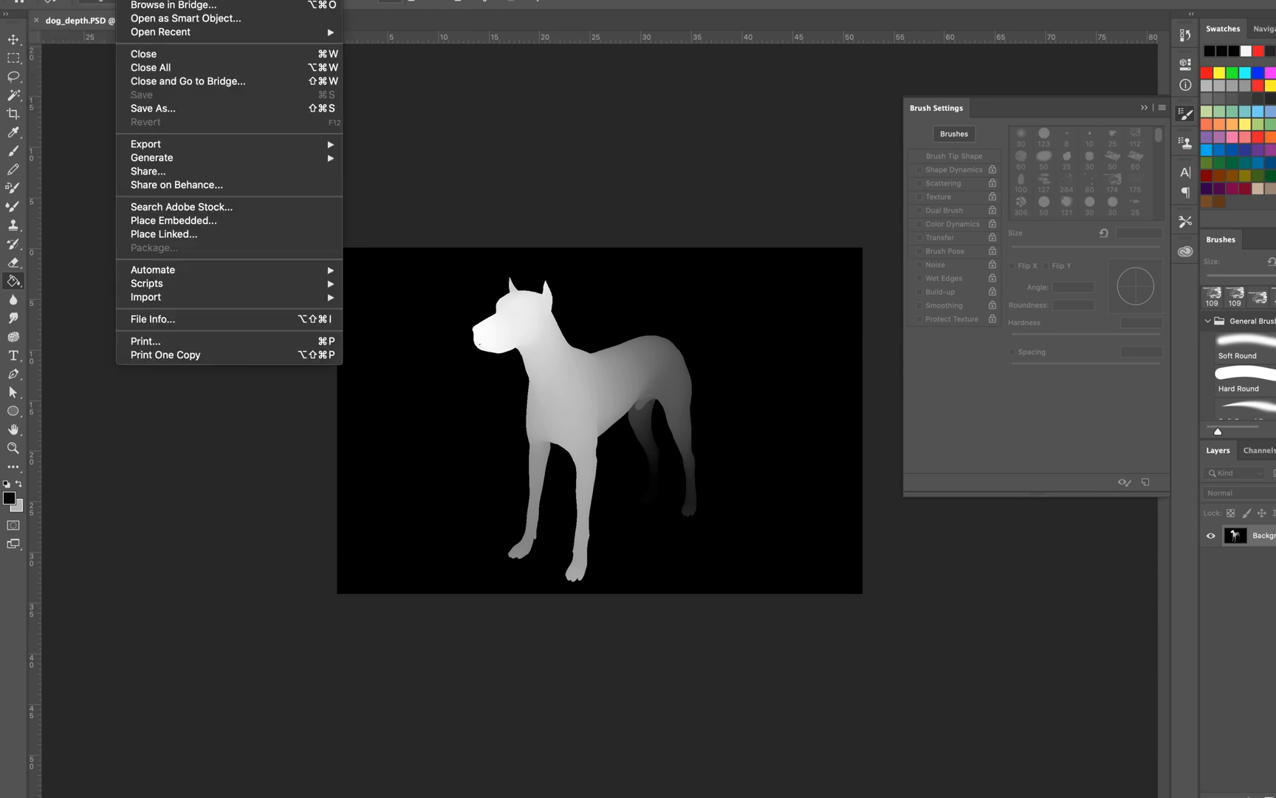
key(Escape)
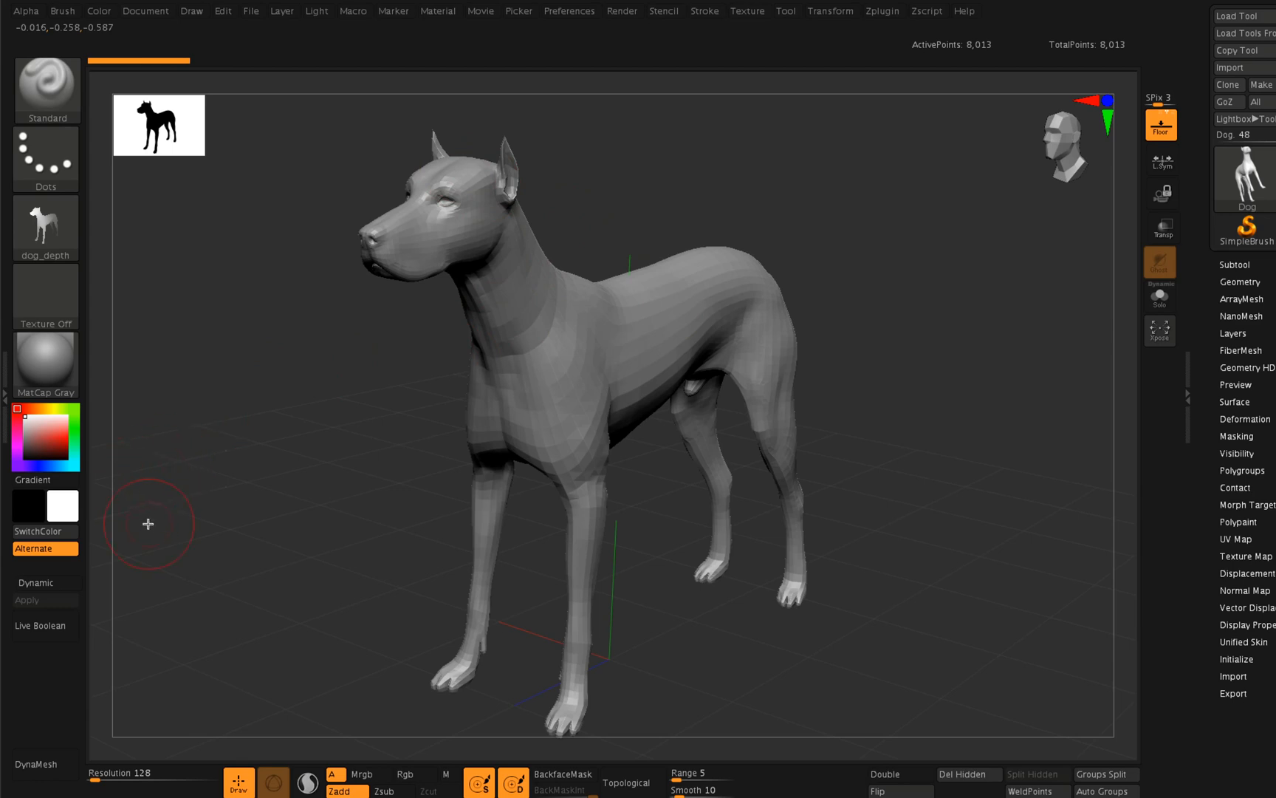
- Switch to Google Chrome and show the Facebook news feed
mouse_move(441, 774)
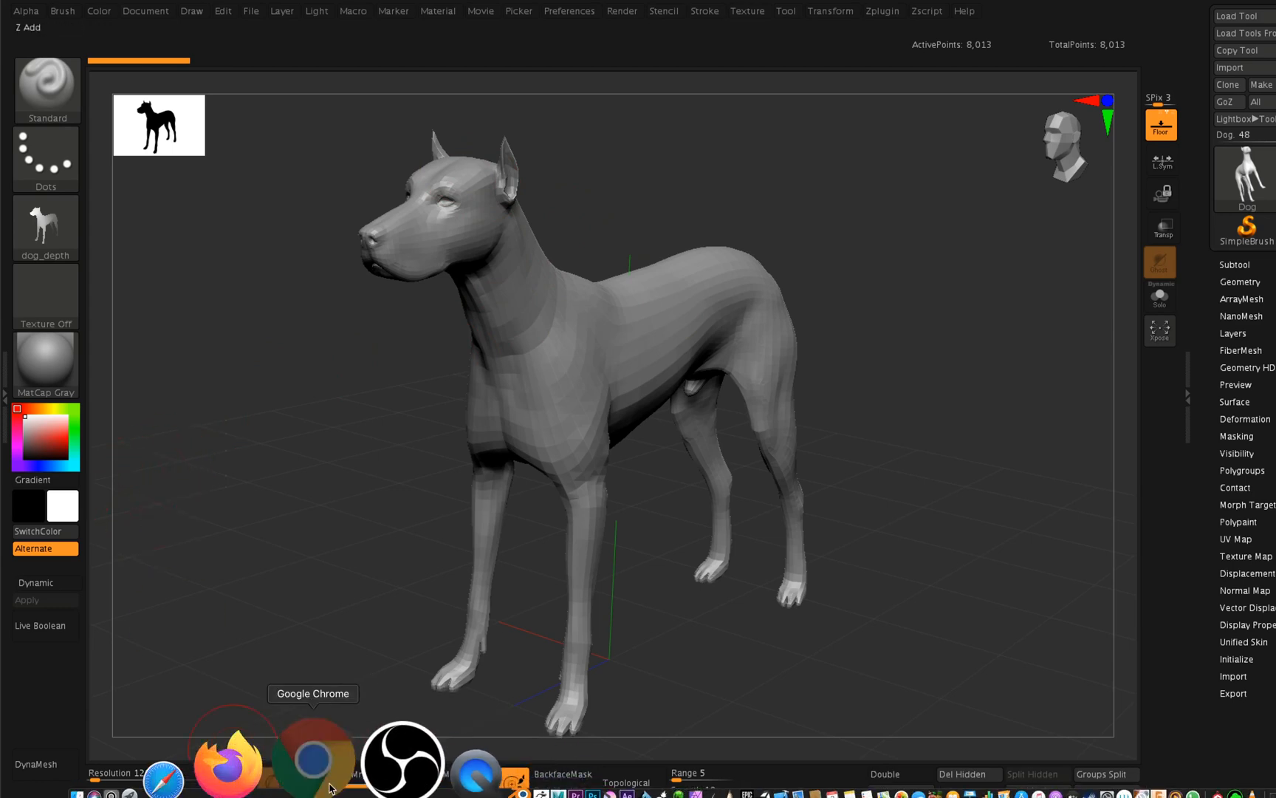
click(320, 768)
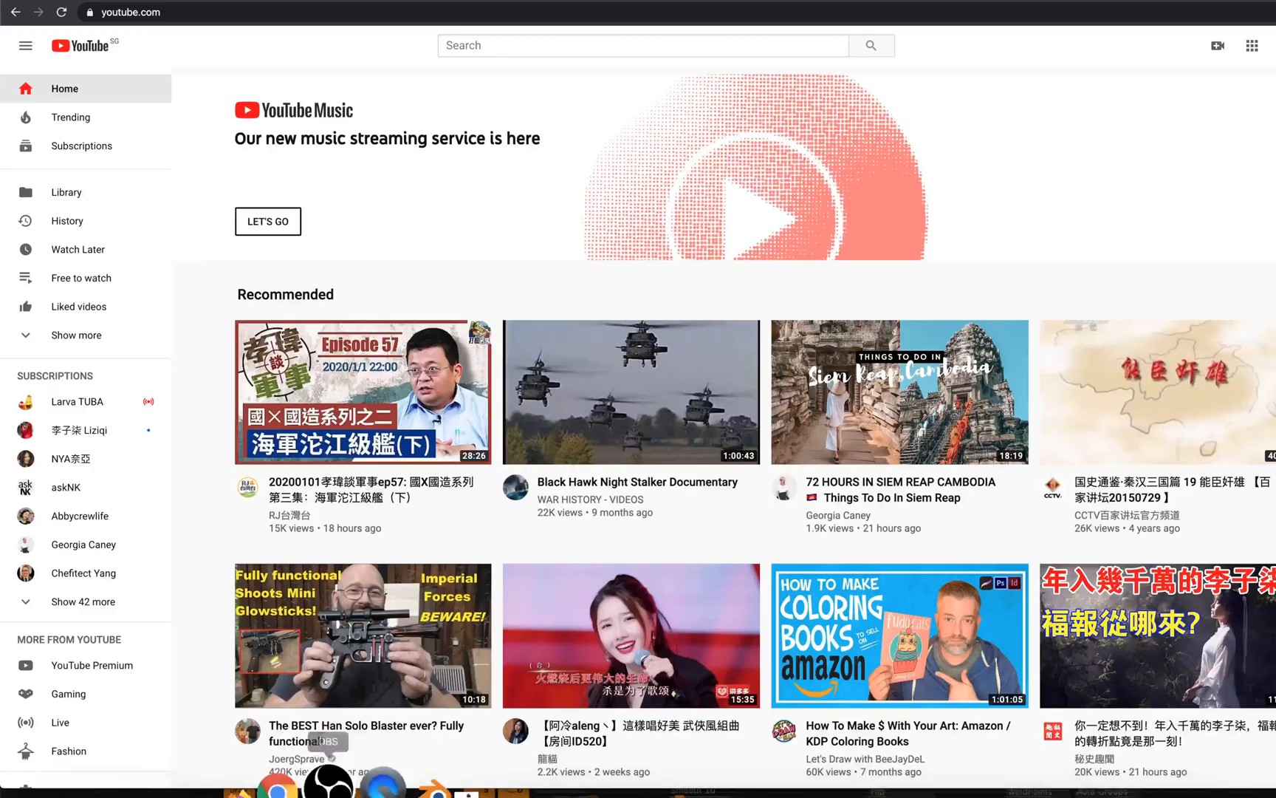
click(167, 1)
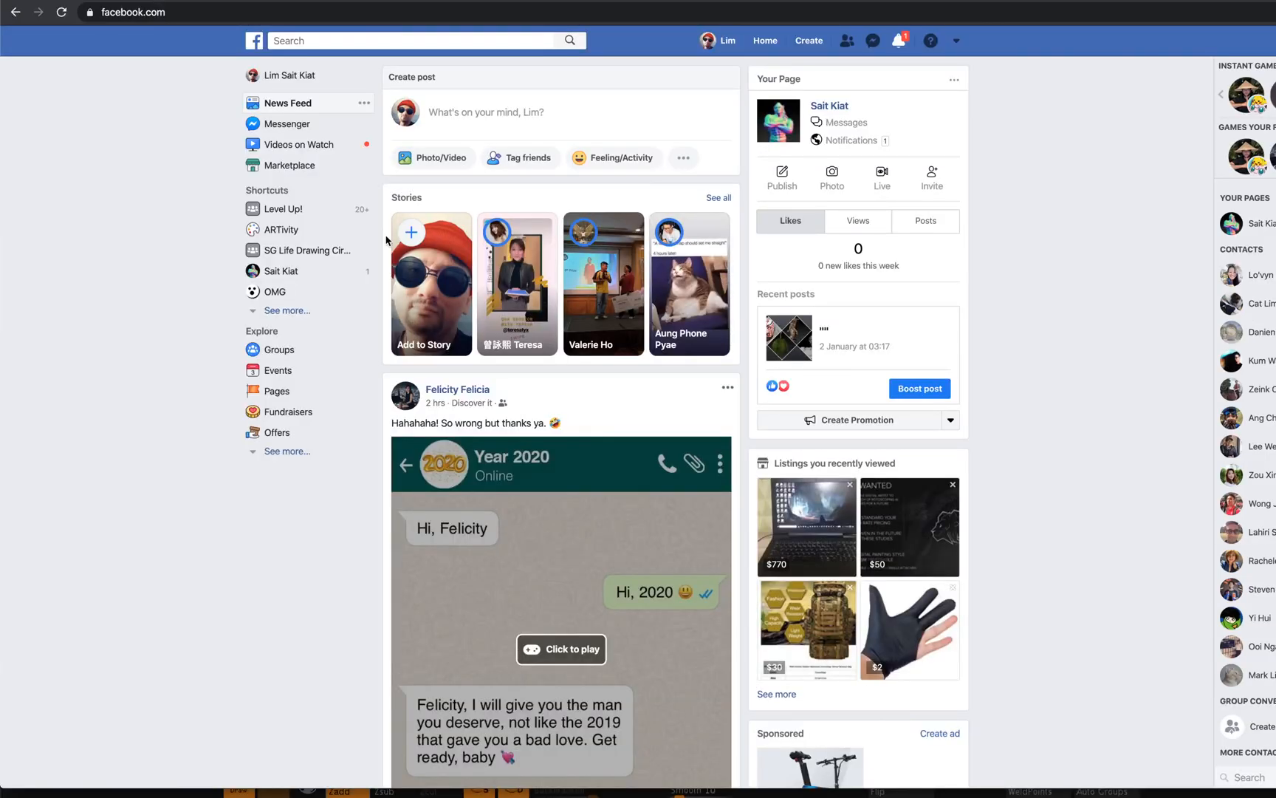
- Start a new post and attach both dog_depth.jpg and dog.jpg from the Day 01 Spectral folder as a 3D photo
click(603, 115)
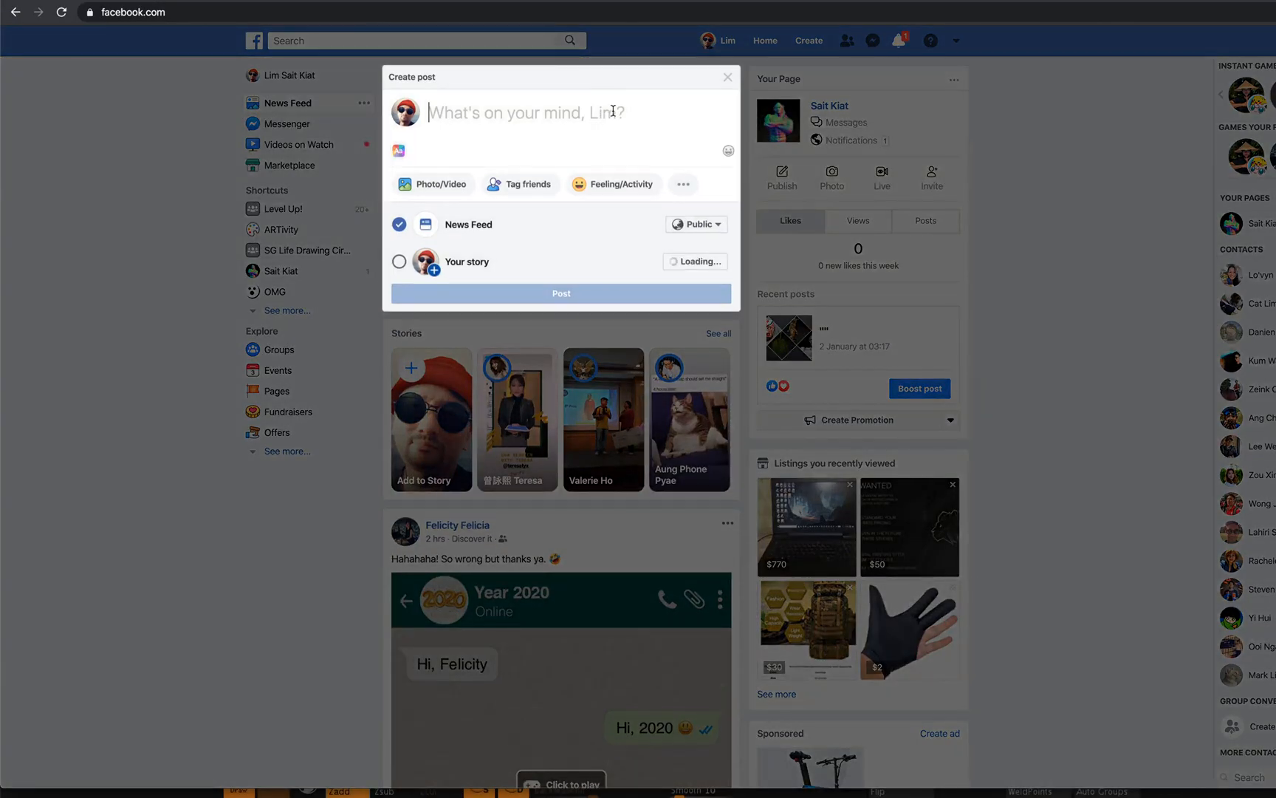
click(437, 186)
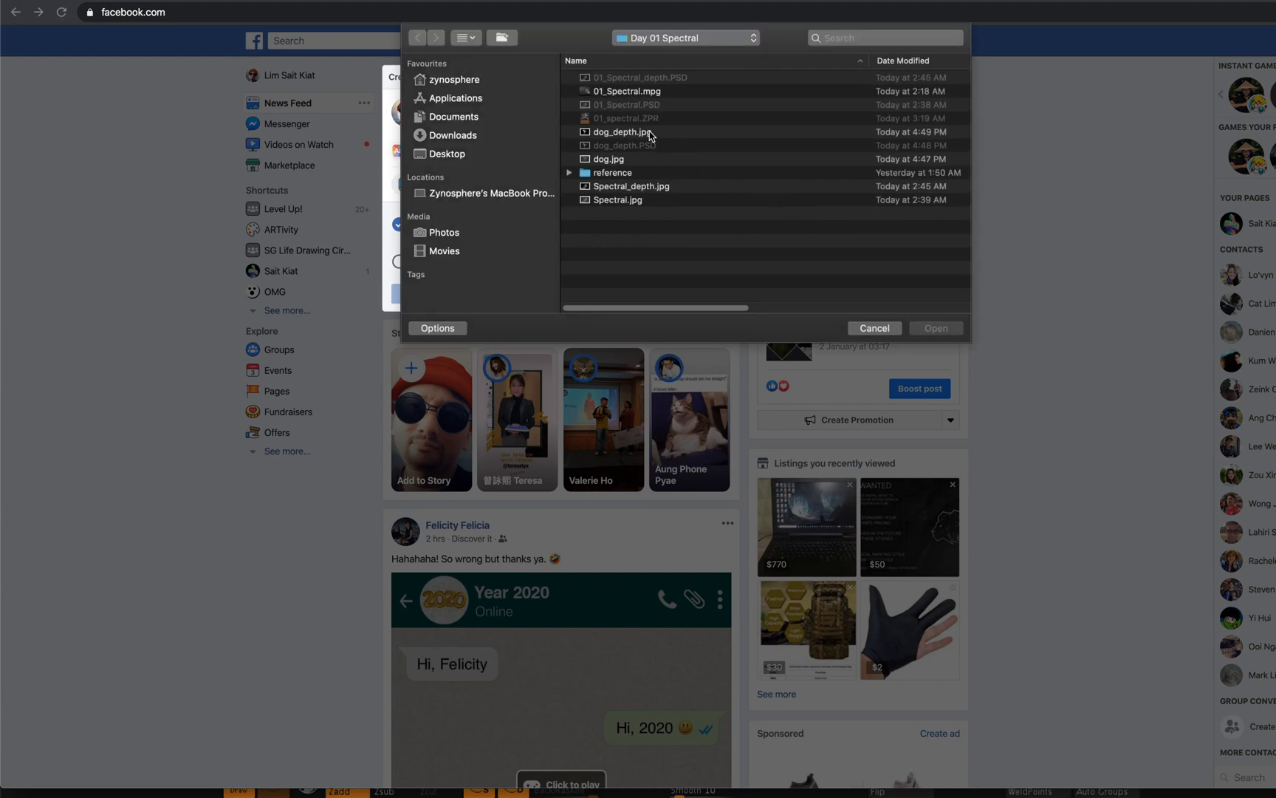
click(651, 133)
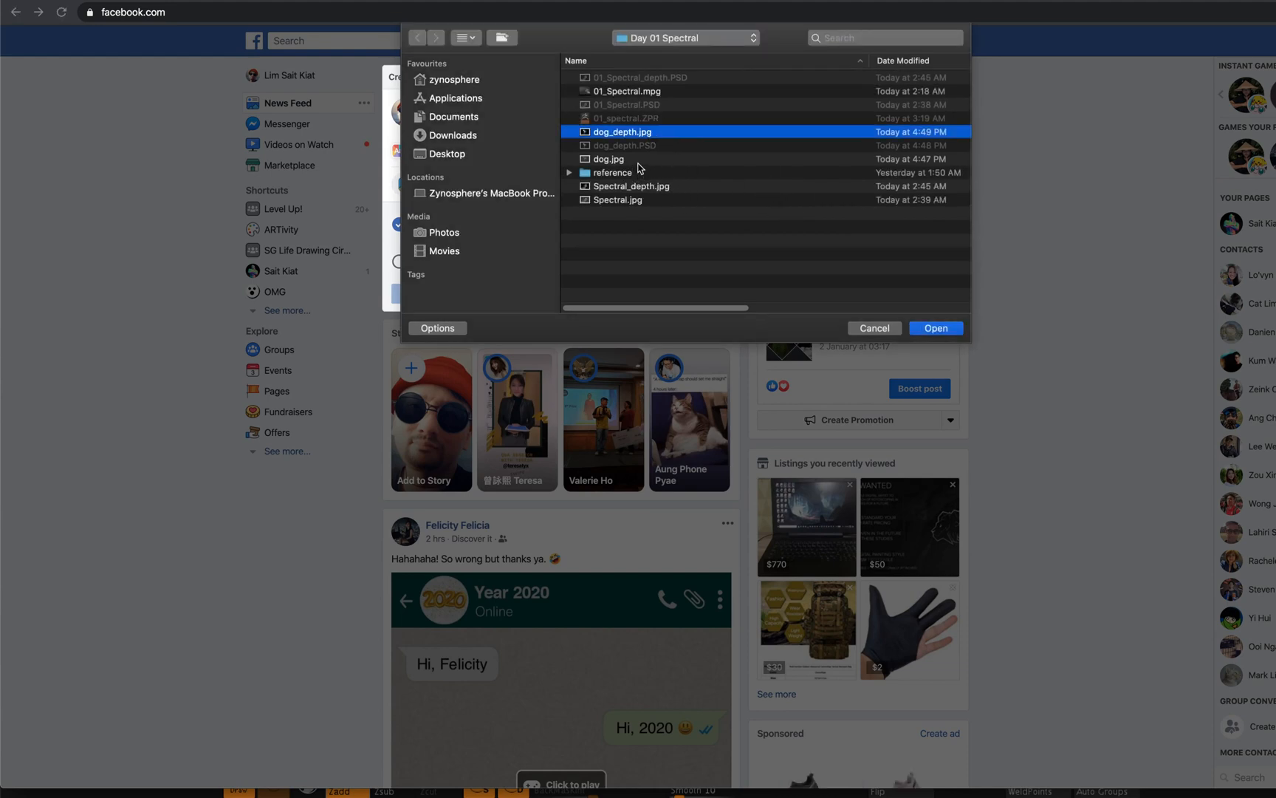
super+click(640, 161)
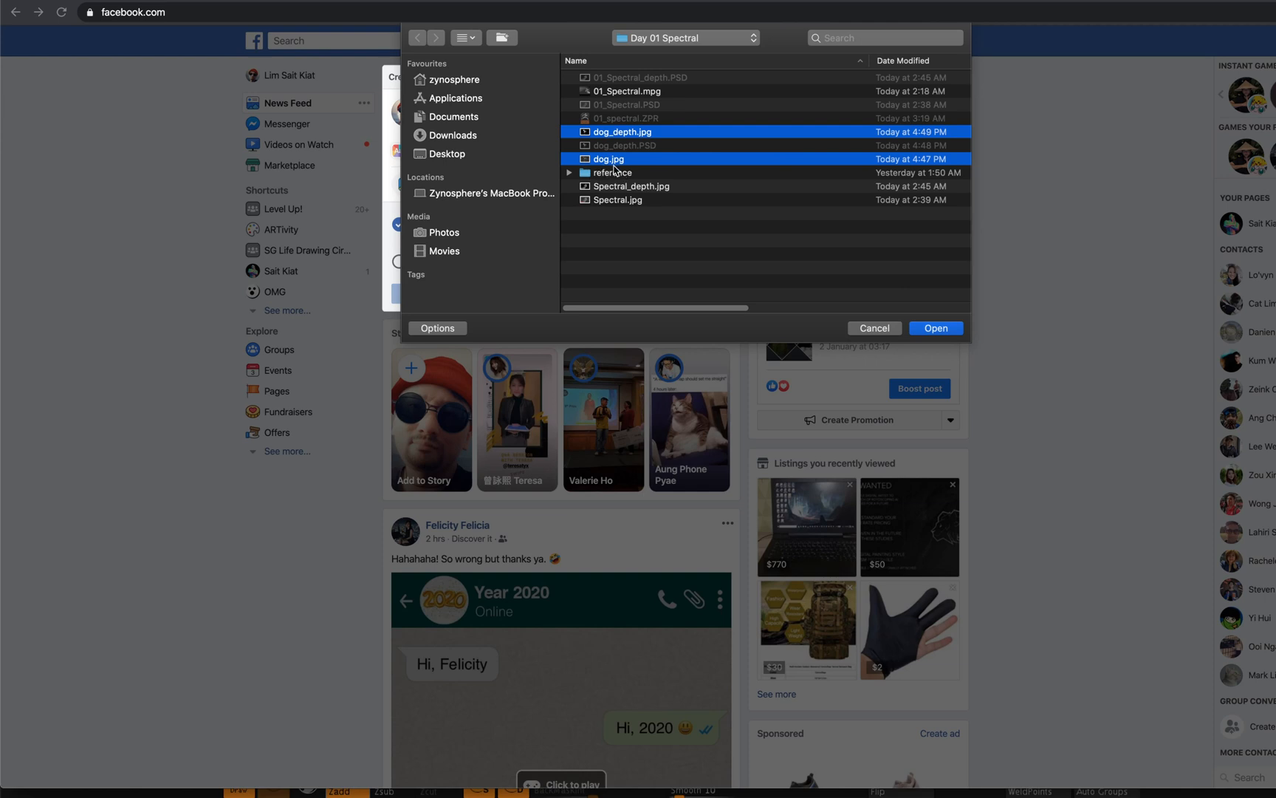
click(936, 329)
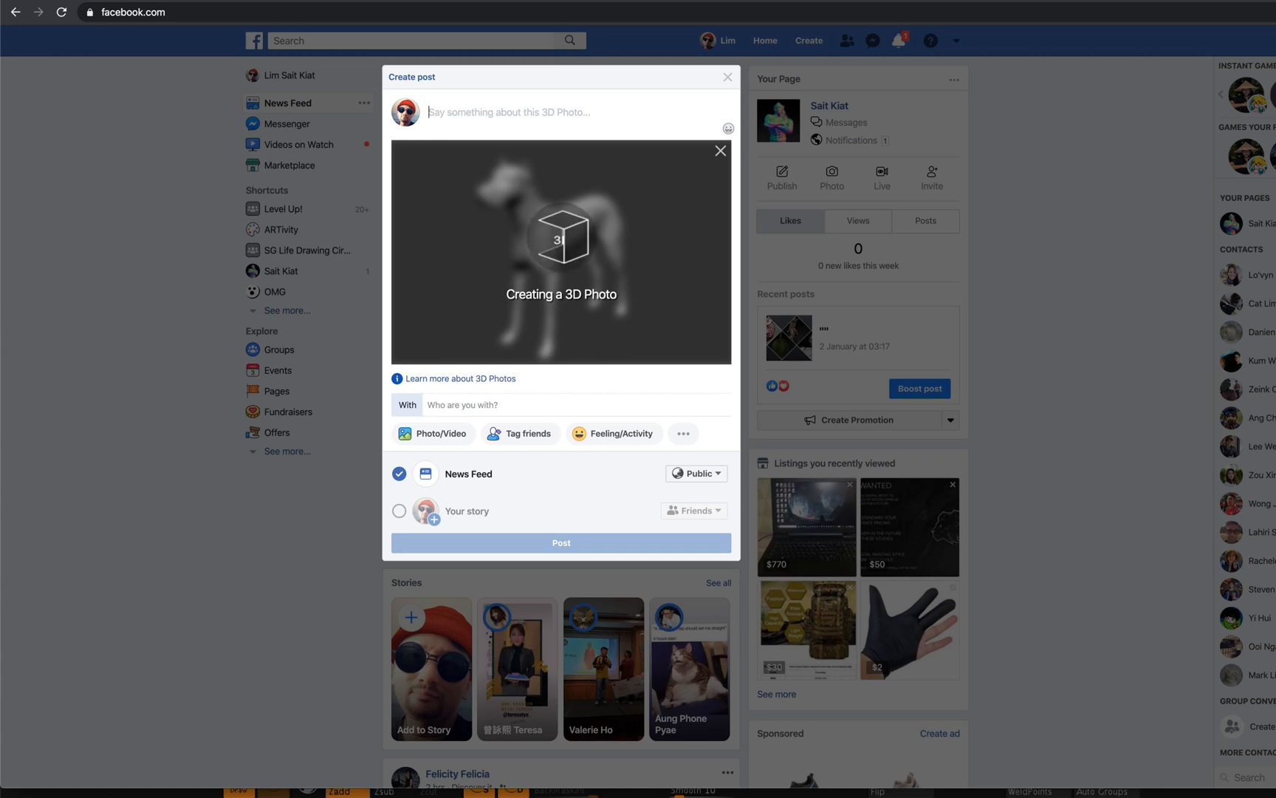
- Write the caption "3D Photo Example", followed after a blank line by "<name>.jpg" and "<name>_depth.jpg" on separate lines
text(3D Pho)
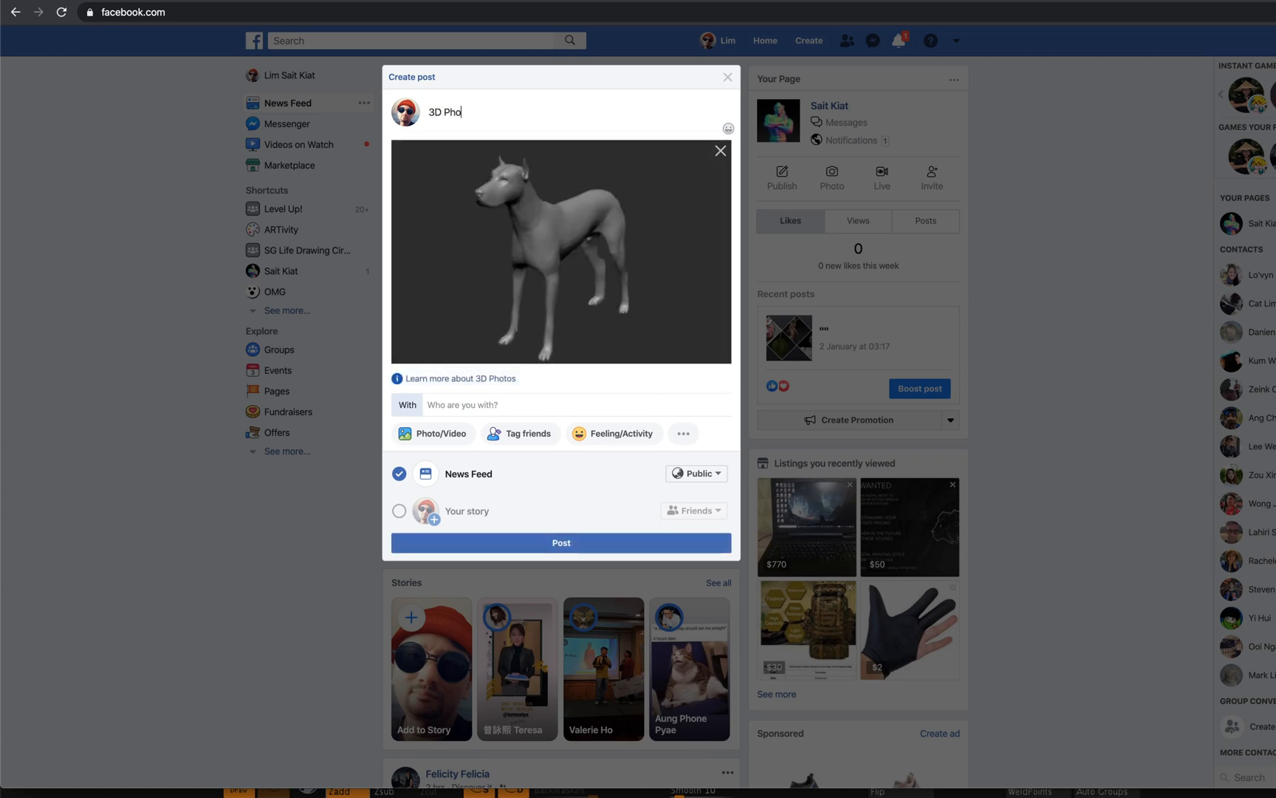
text(to Example)
key(Return)
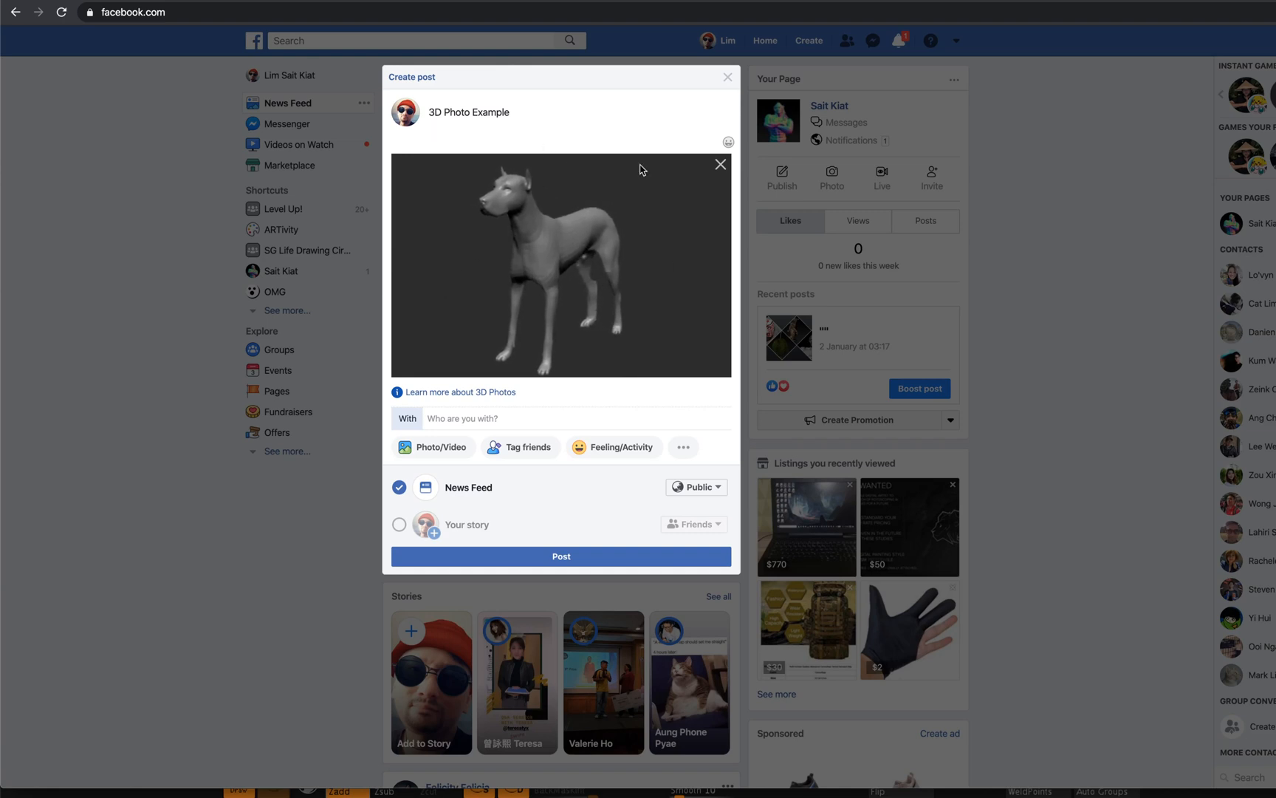
key(Return)
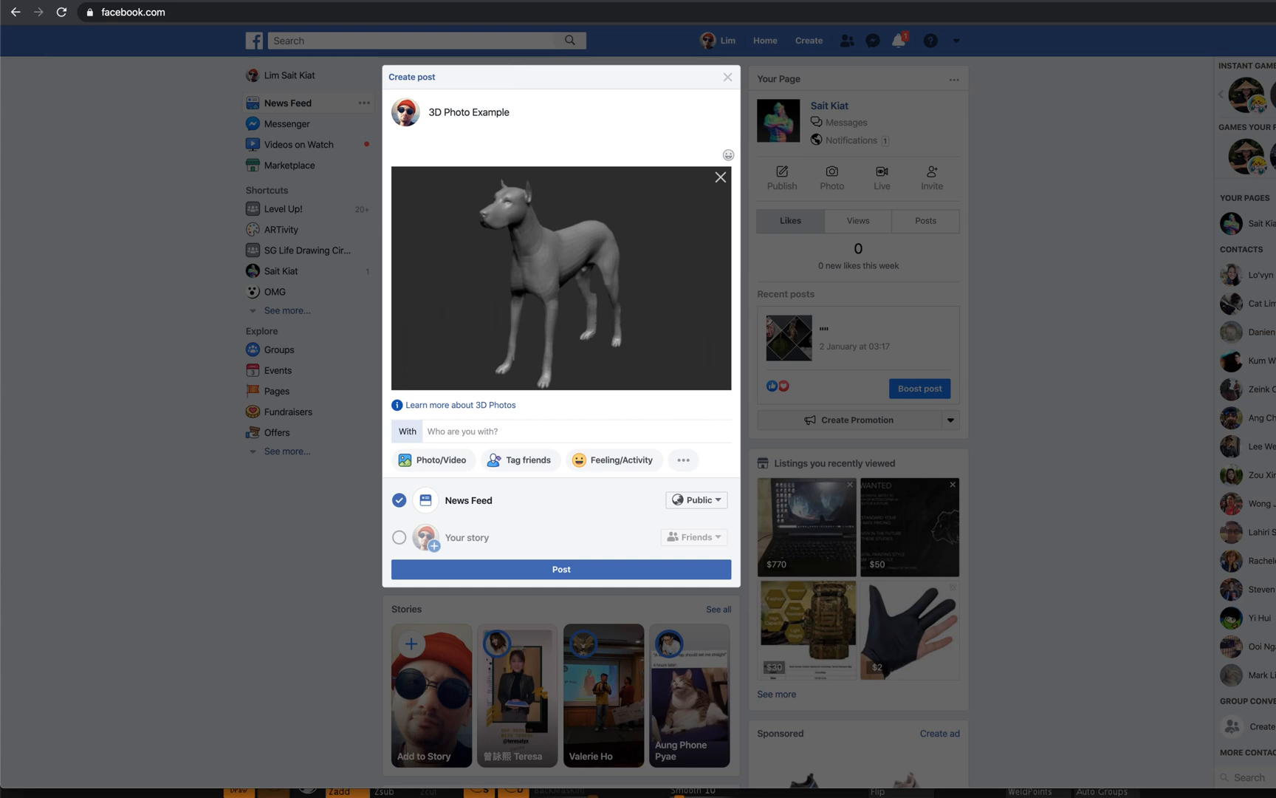
text(<name>)
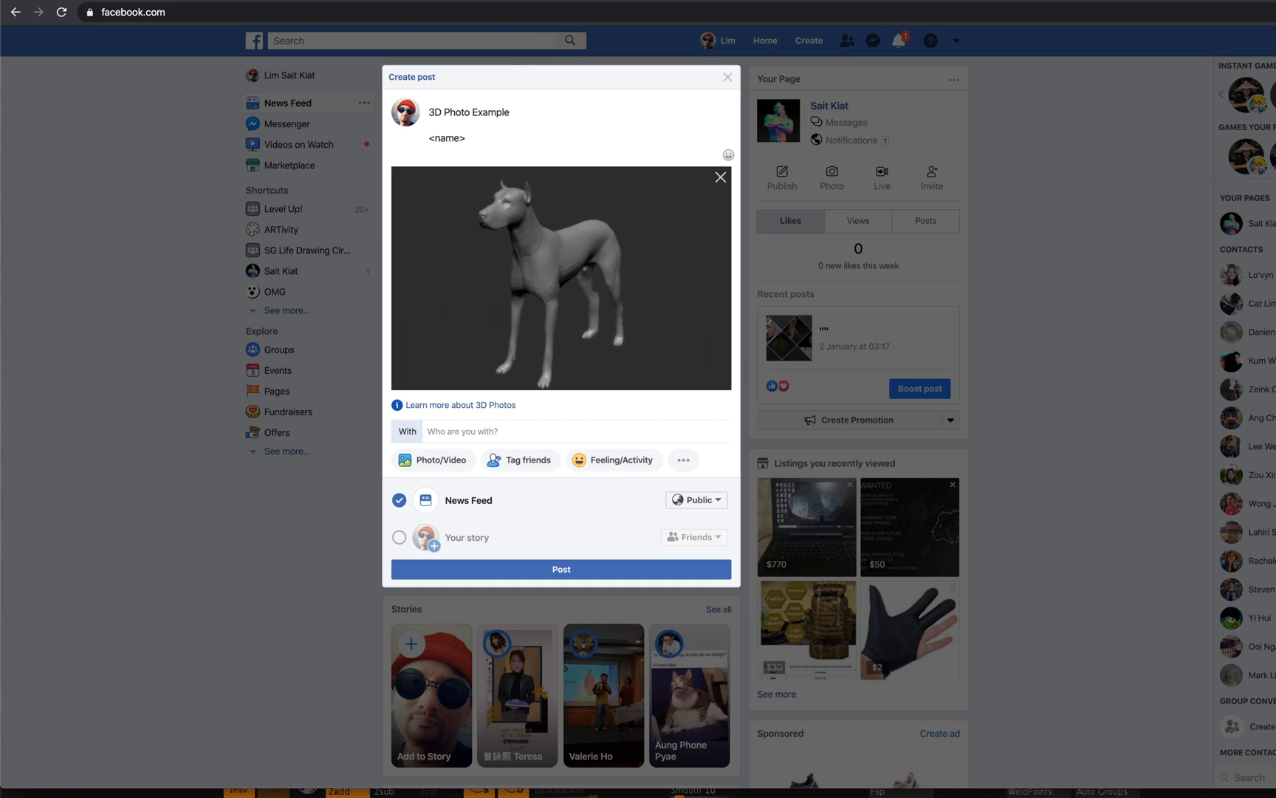
text(.jpg)
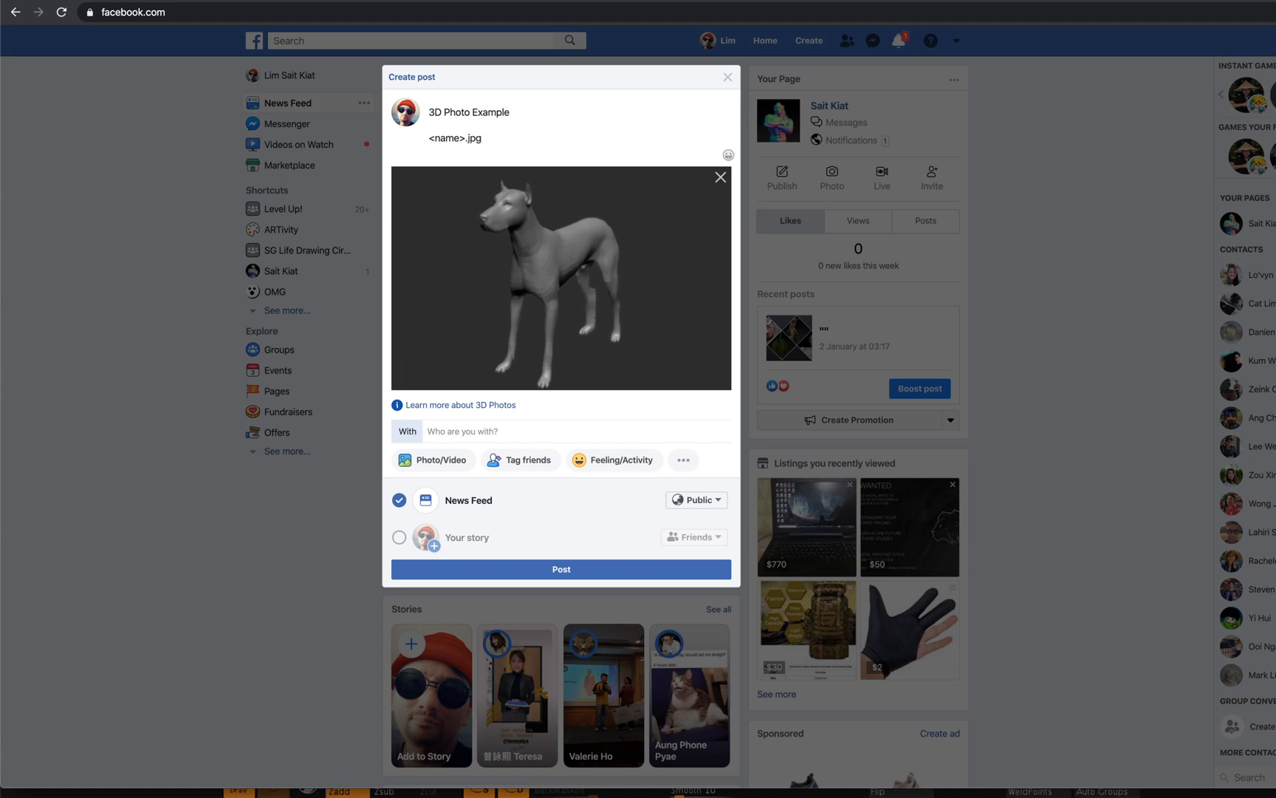
key(Return)
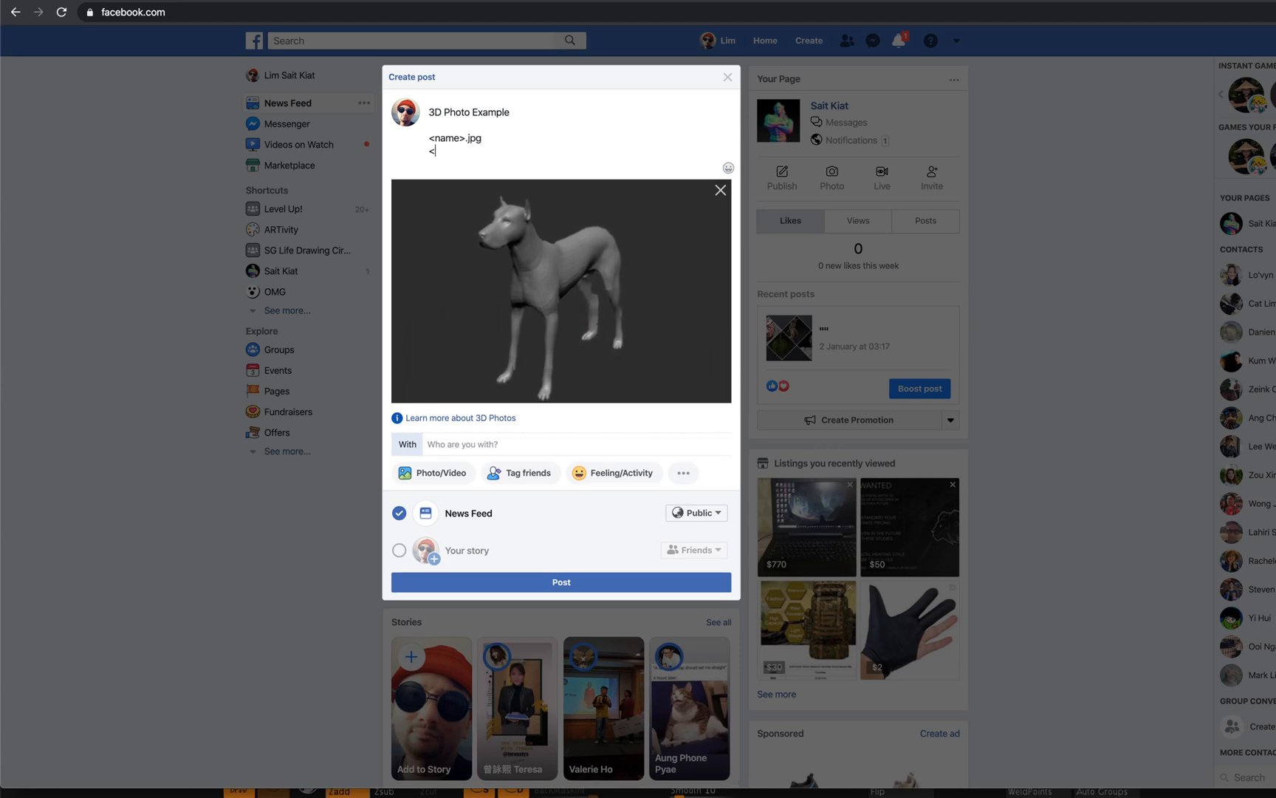
text(<name)
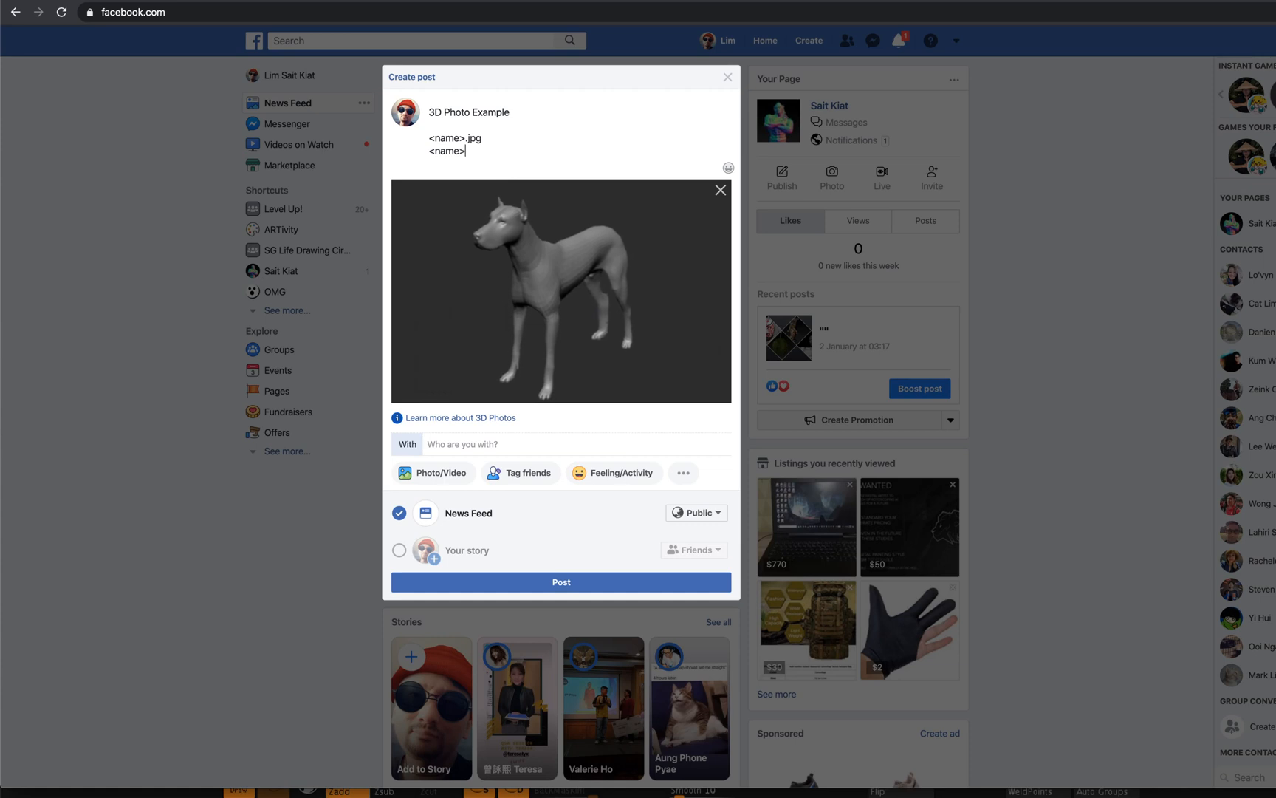
text(>_depth)
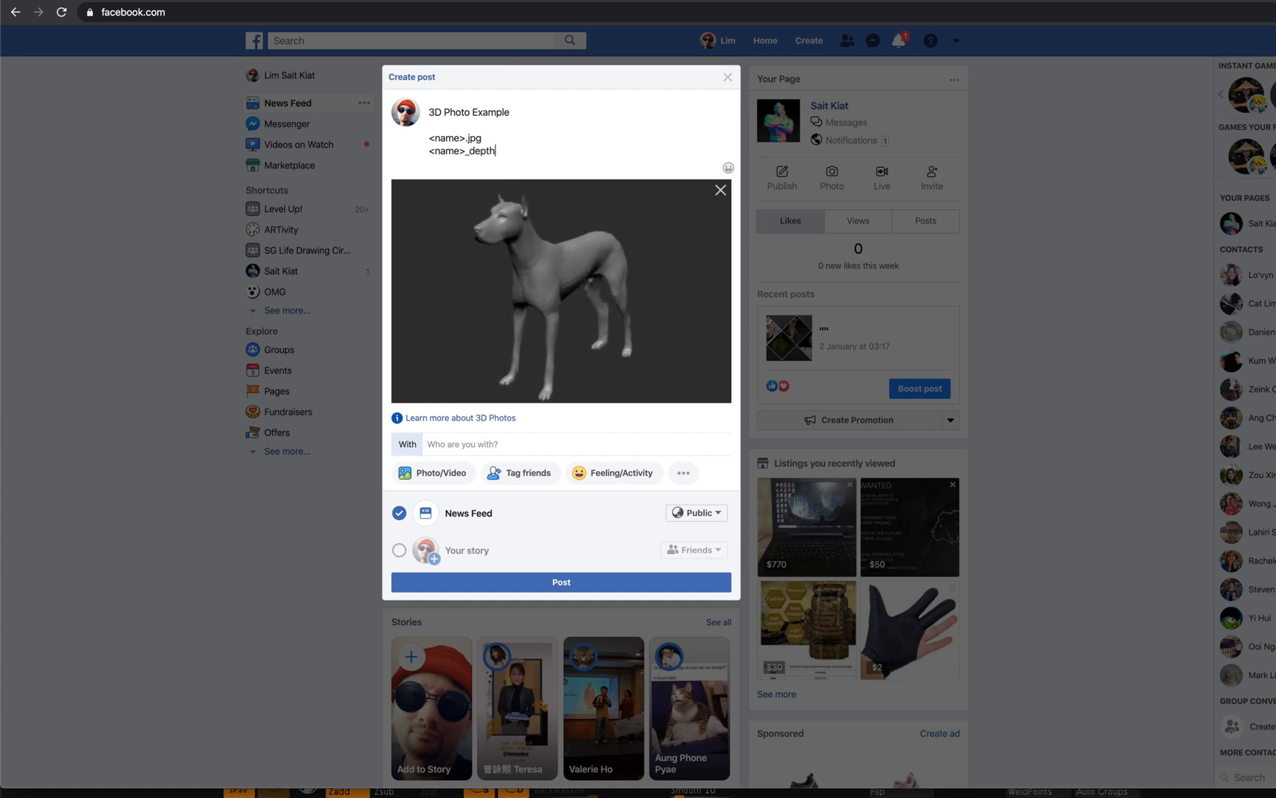
text(.jpg)
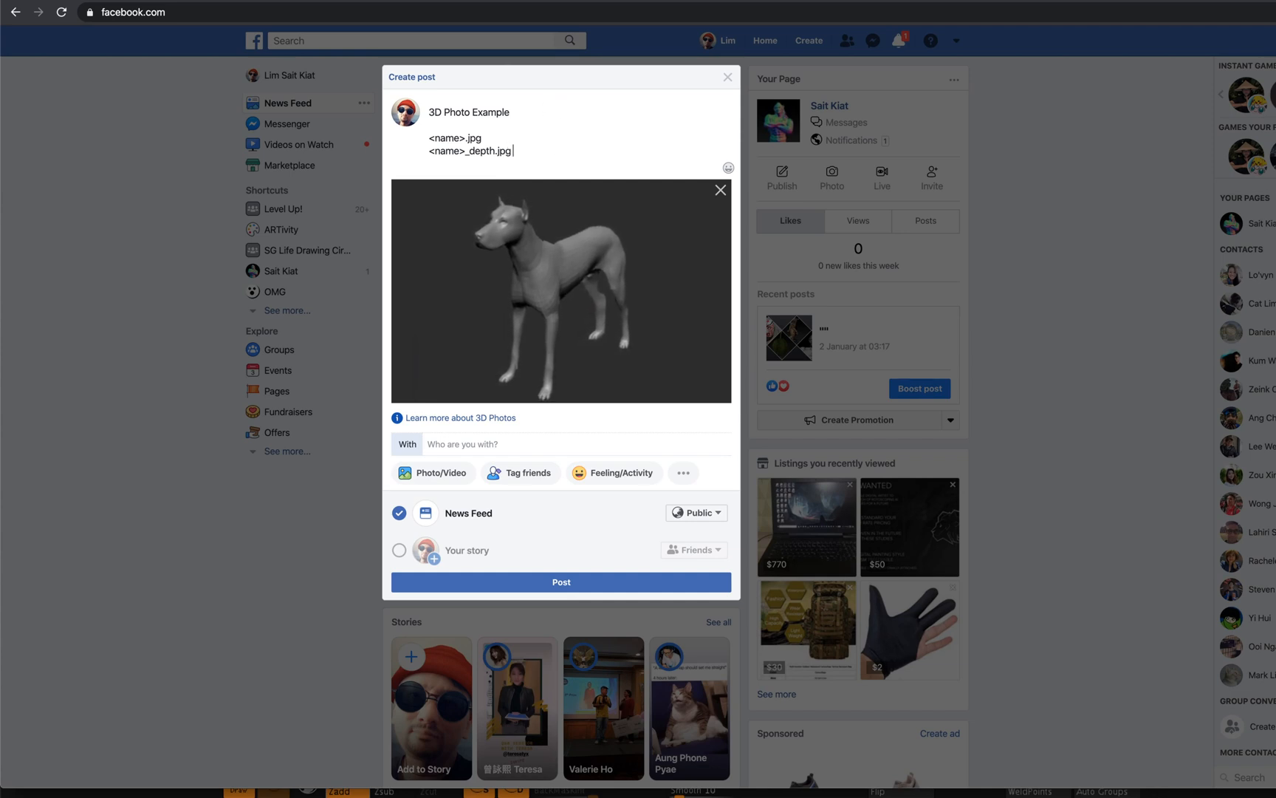
- Append "<=== This file has to be greyscale." to the depth file line and publish the post to the News Feed
text(<===)
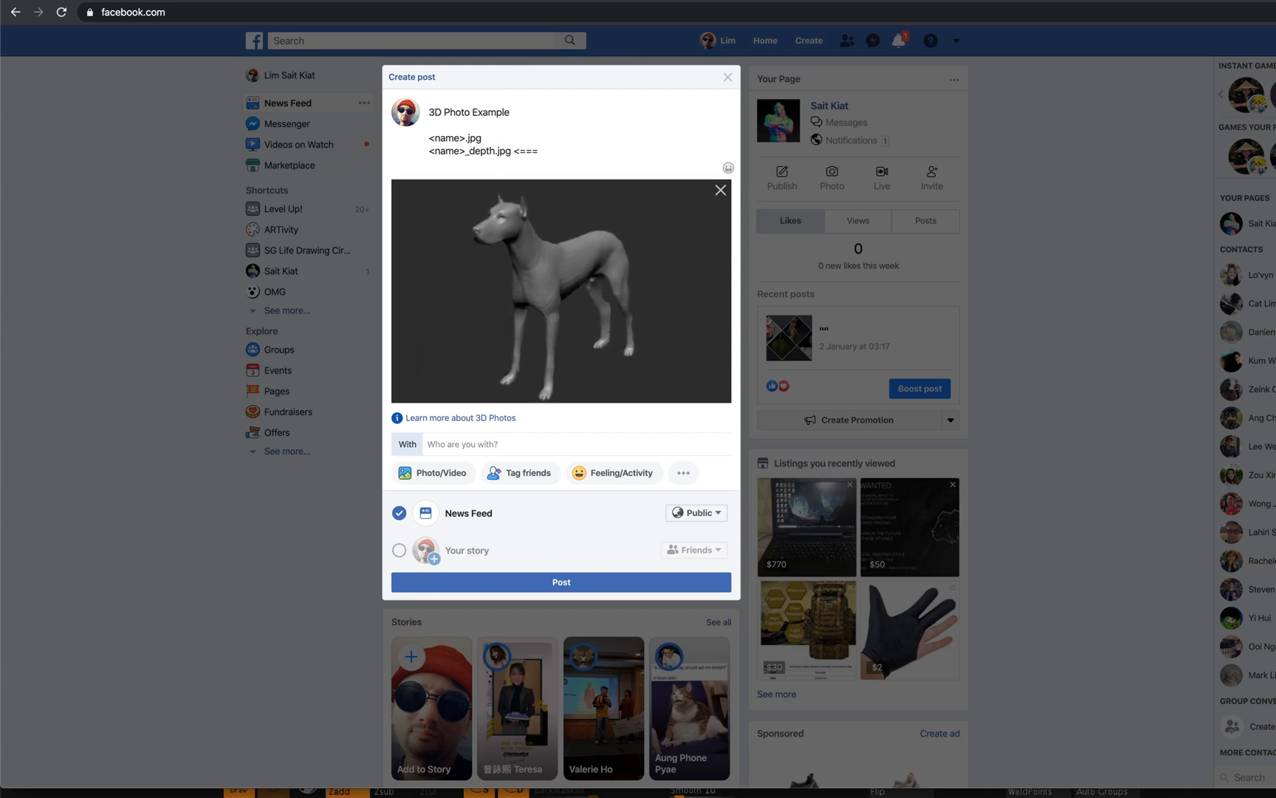
text( This fi)
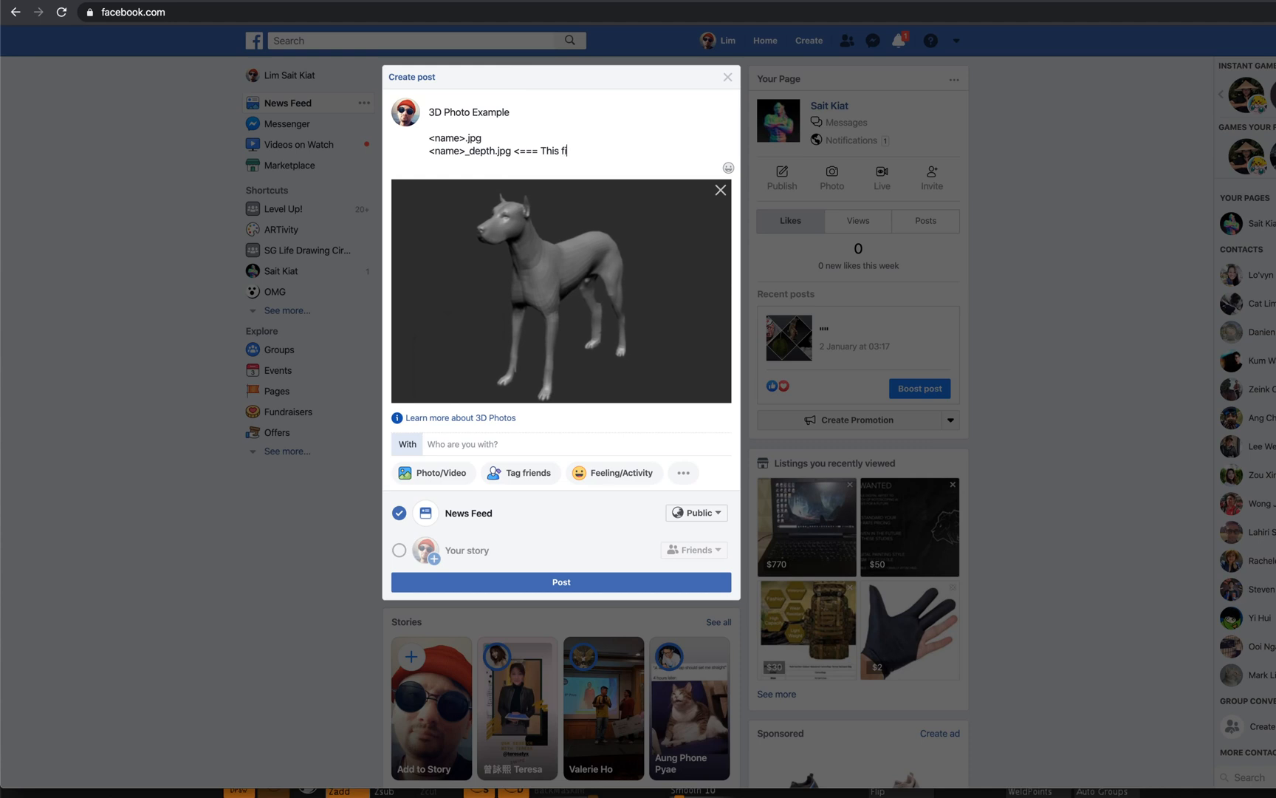
text(le has to be)
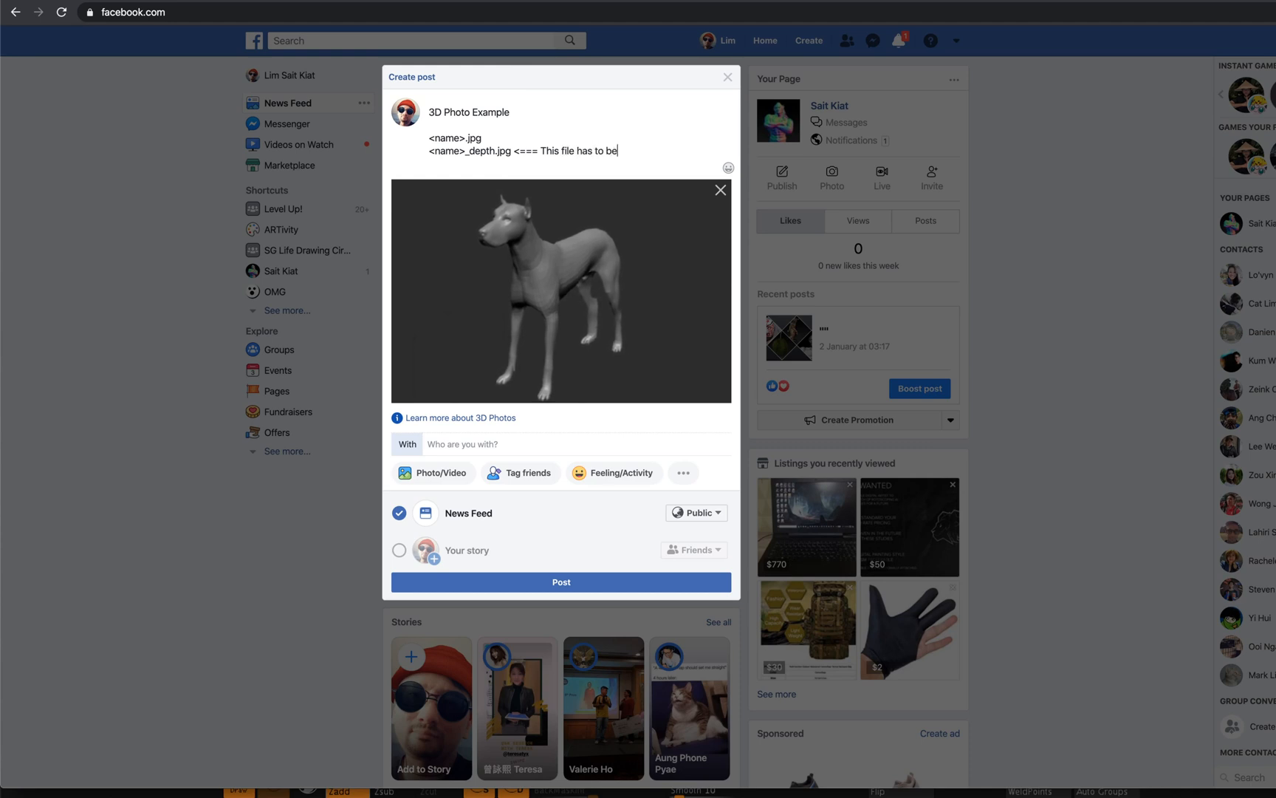
text( grey)
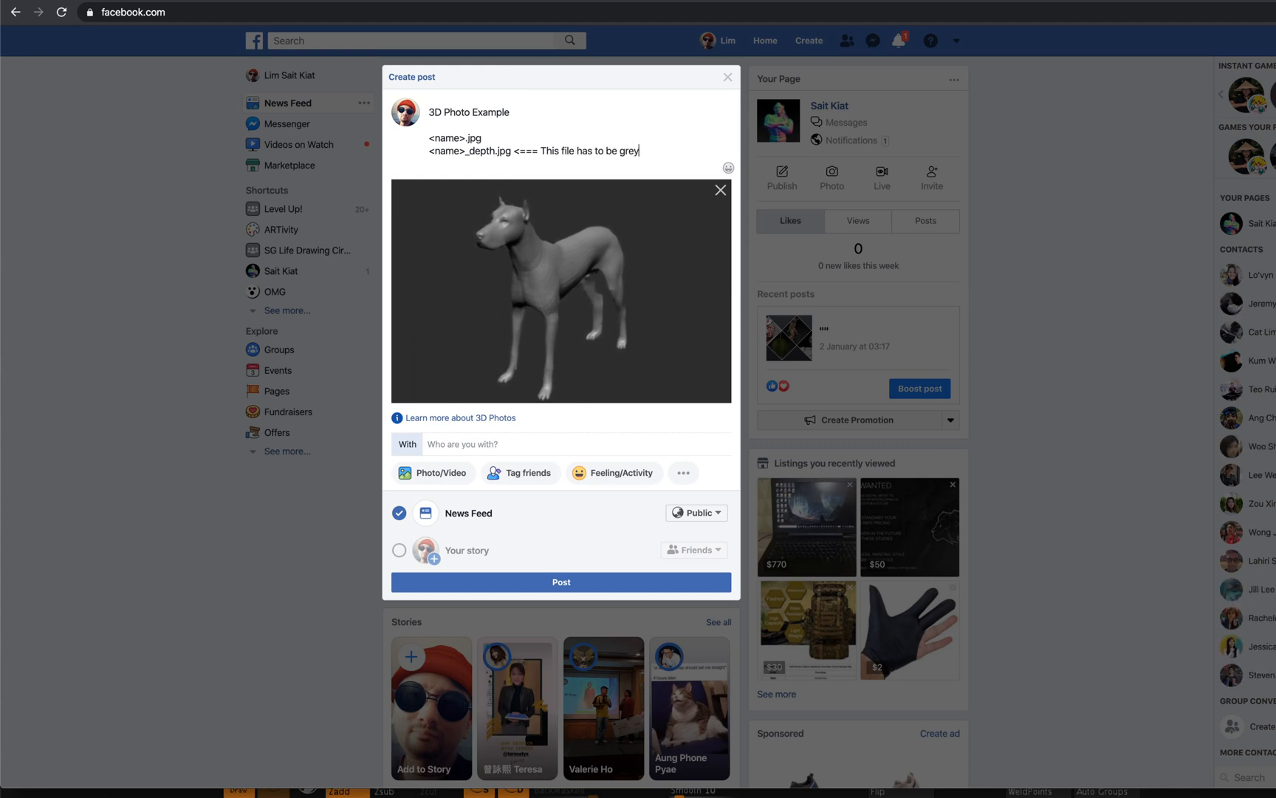
text(scale.)
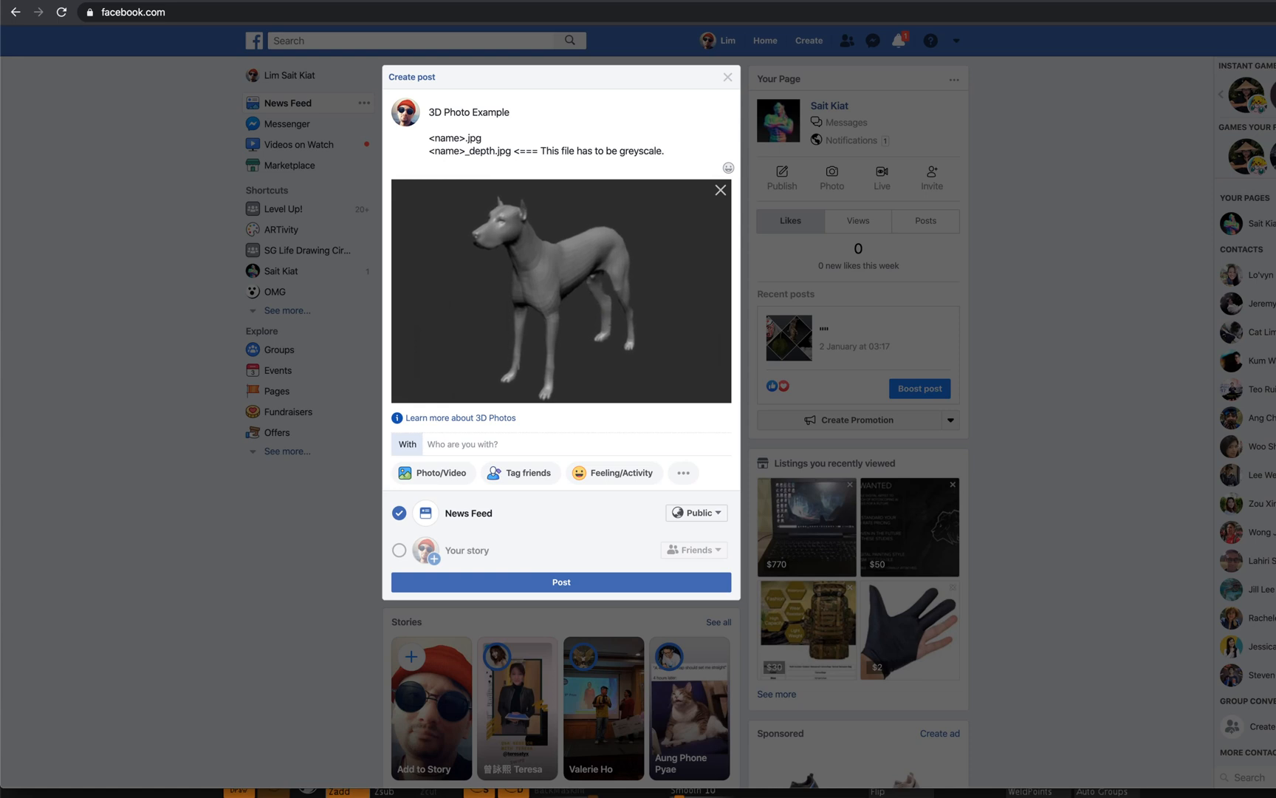
click(567, 587)
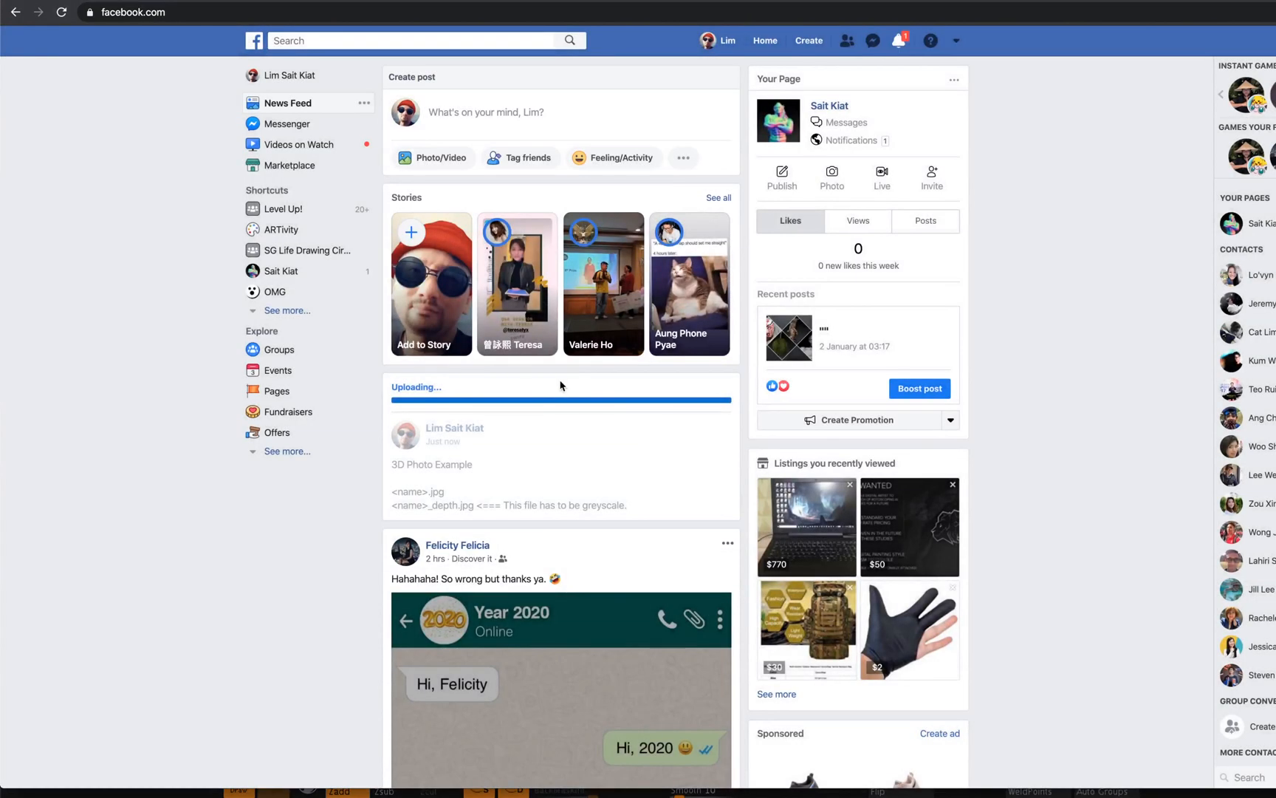